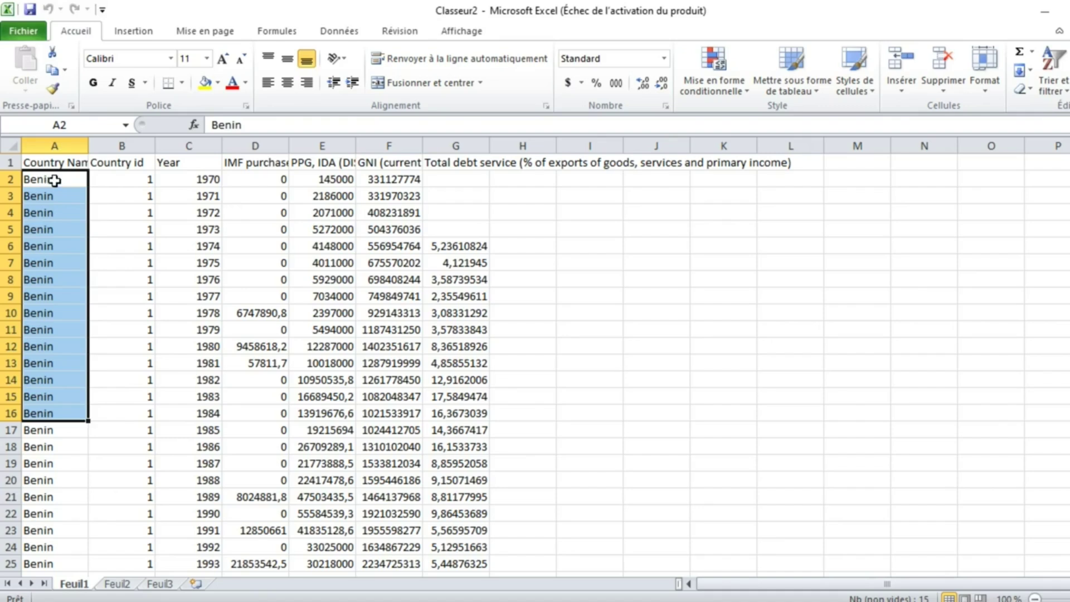
# Step: Select the Benin entries A2:A50 and examine how rows are organised by country name, country id and year
pyautogui.click(71, 179)
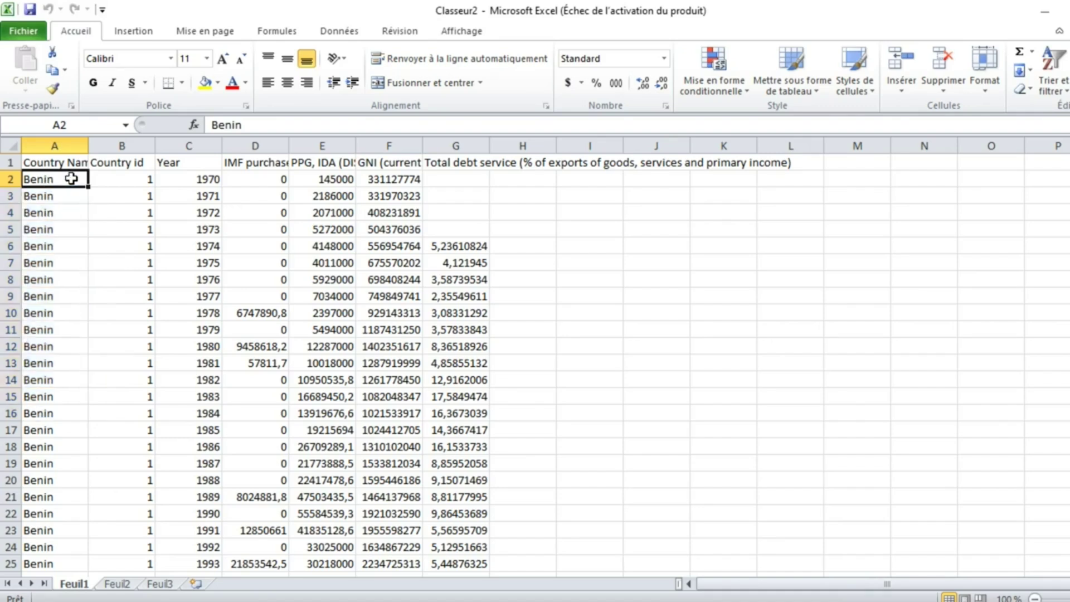
pyautogui.moveTo(78, 181); pyautogui.dragTo(82, 494)
pyautogui.scroll(10, 150, 349)
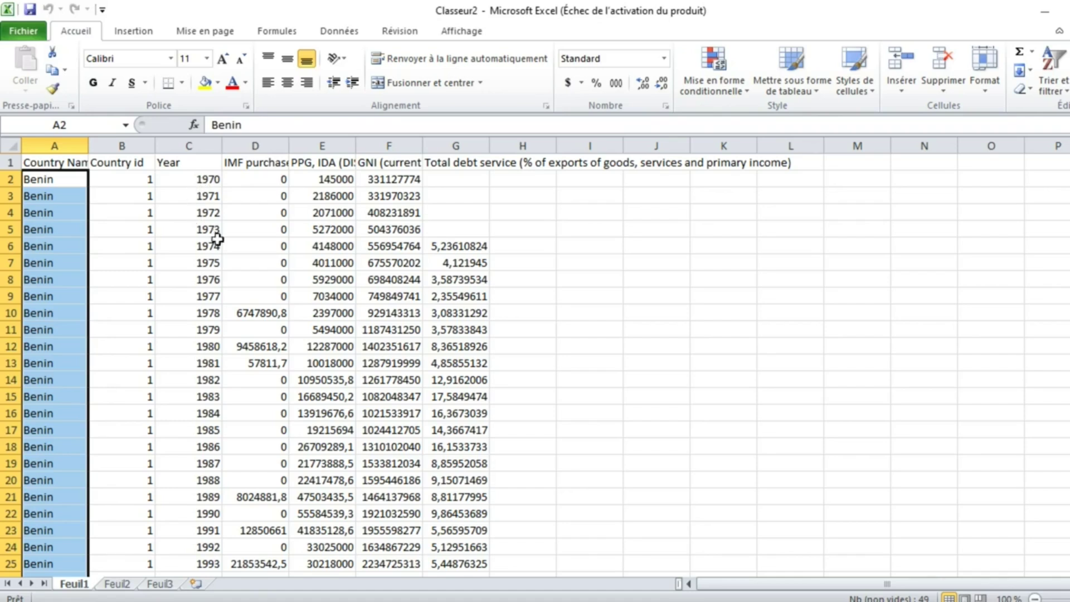
pyautogui.scroll(-14, 217, 239)
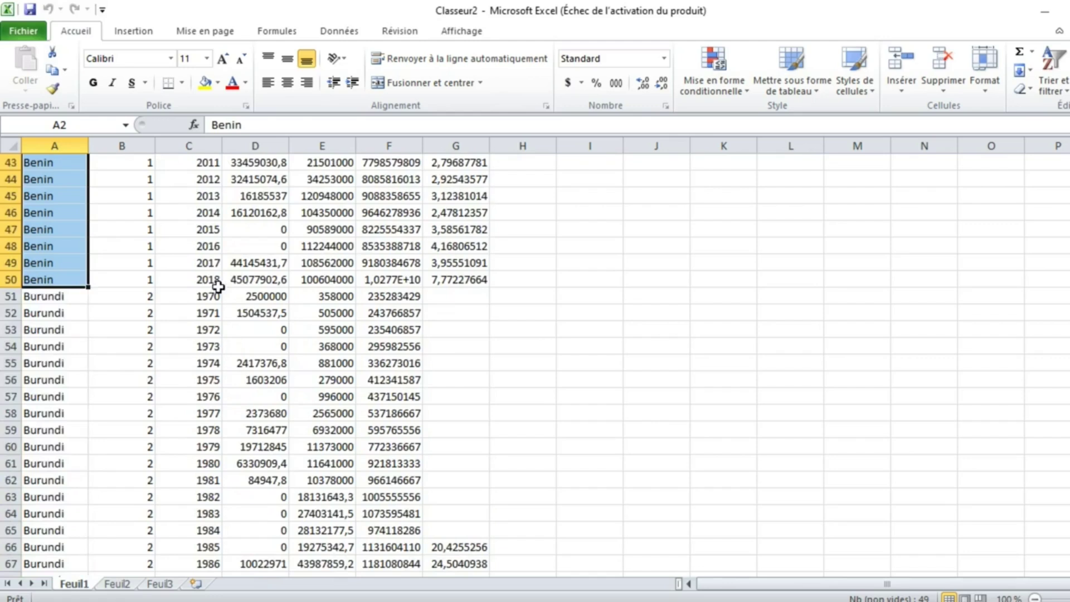
pyautogui.scroll(14, 217, 286)
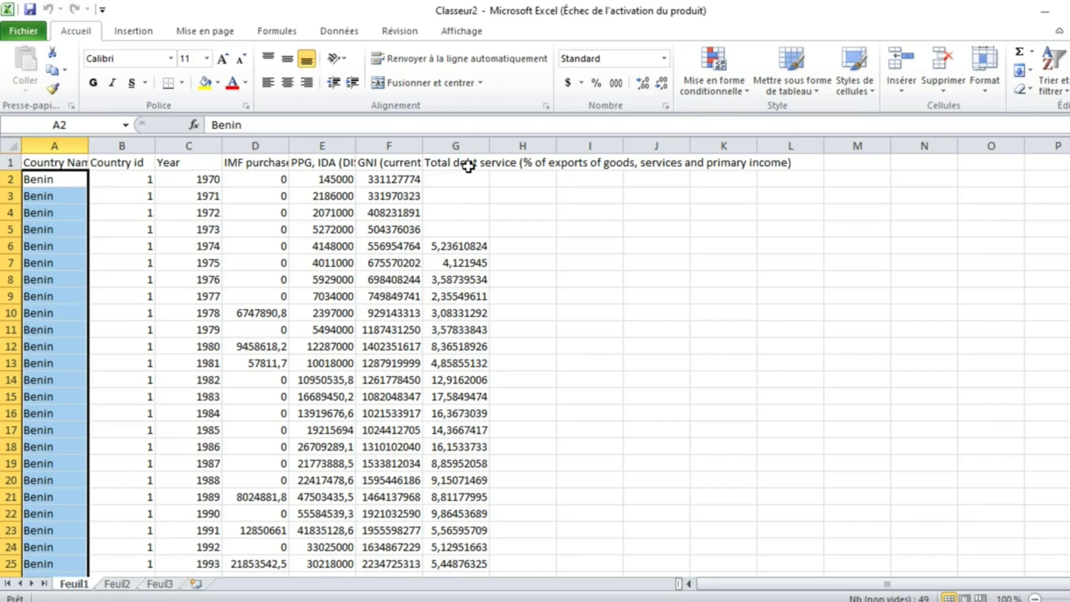
pyautogui.scroll(-1, 72, 291)
pyautogui.scroll(1, 72, 291)
pyautogui.scroll(-12, 200, 183)
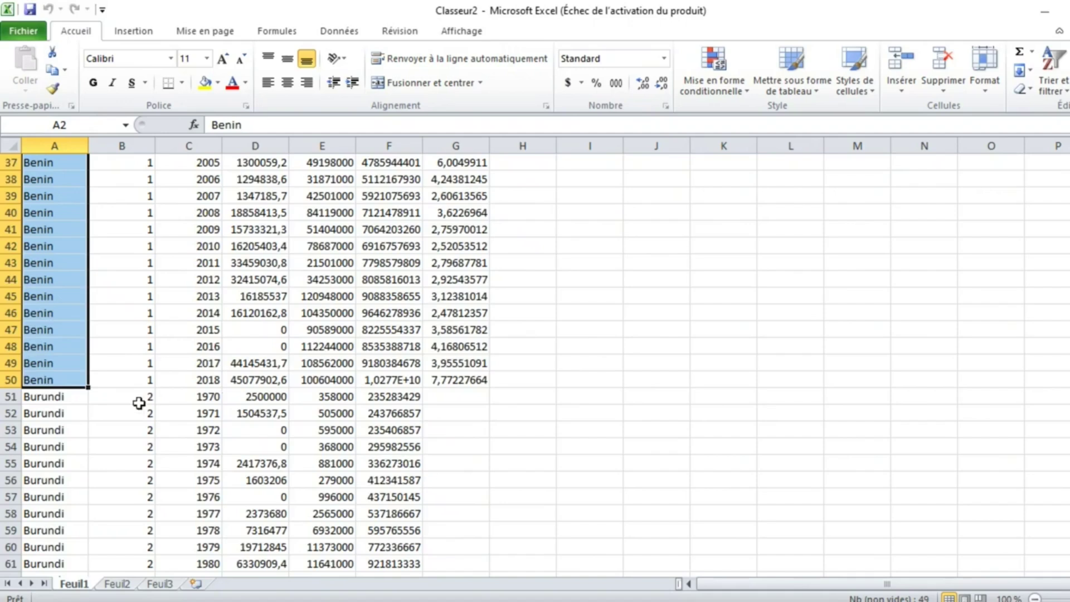
pyautogui.scroll(-2, 106, 384)
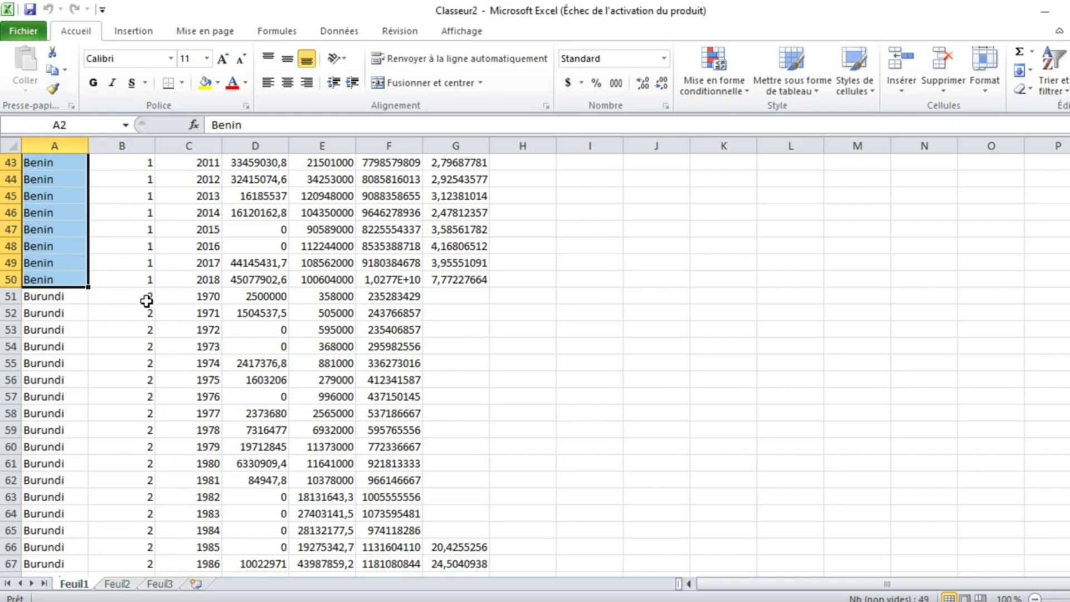
# Step: Select Burundi's years in C51:C99 and examine how the following country blocks repeat the same period
pyautogui.moveTo(215, 296); pyautogui.dragTo(197, 480)
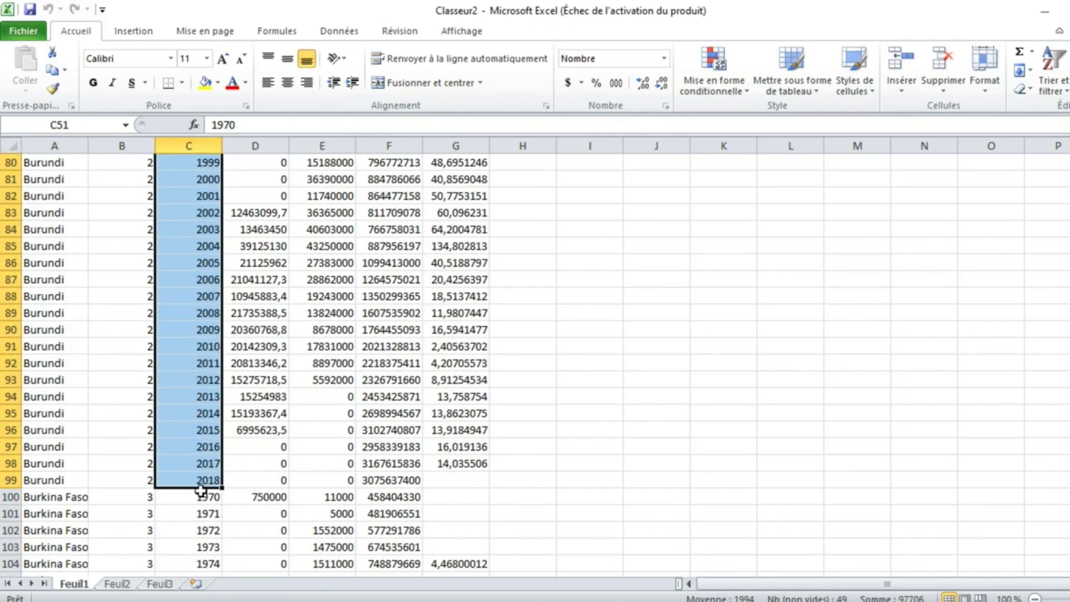
pyautogui.scroll(-4, 198, 474)
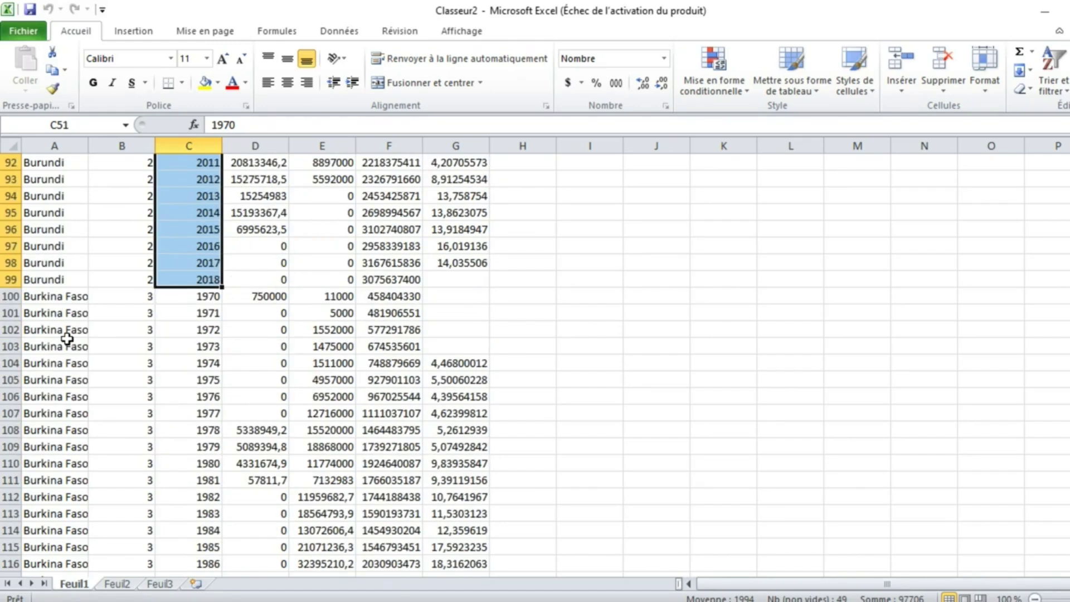
pyautogui.scroll(-19, 56, 351)
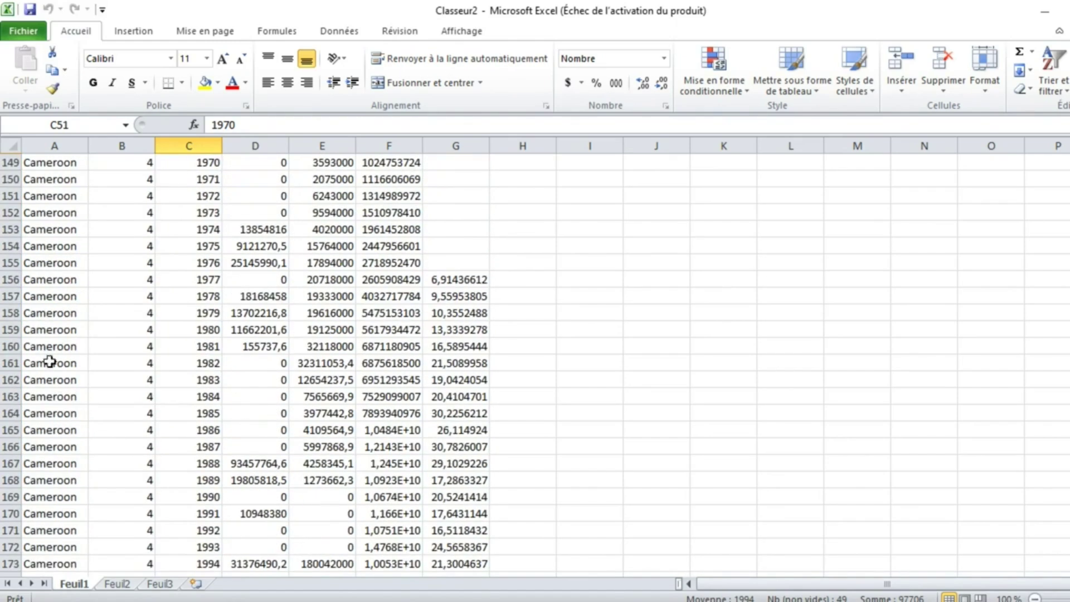
pyautogui.scroll(-13, 100, 451)
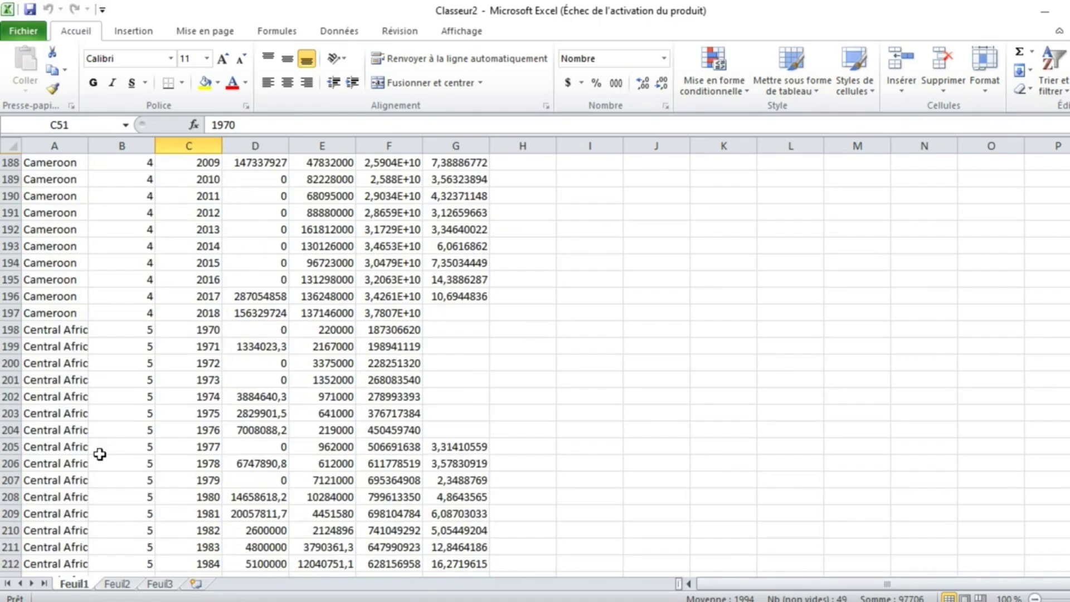
pyautogui.scroll(20, 99, 454)
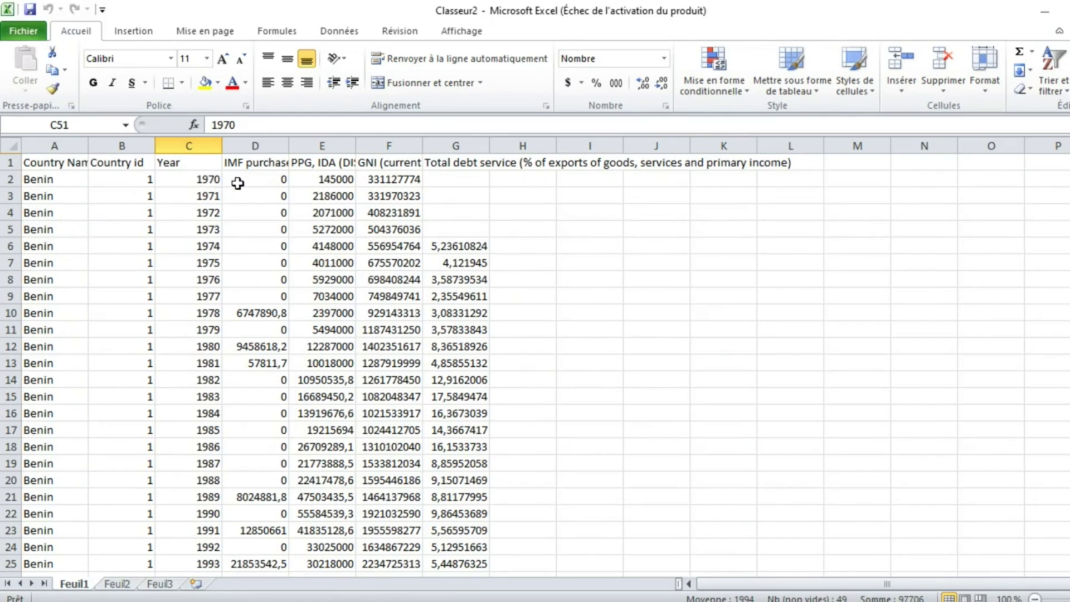
# Step: Read the full variable headers in D1 to G1 and look over the country data beneath them
pyautogui.click(257, 163)
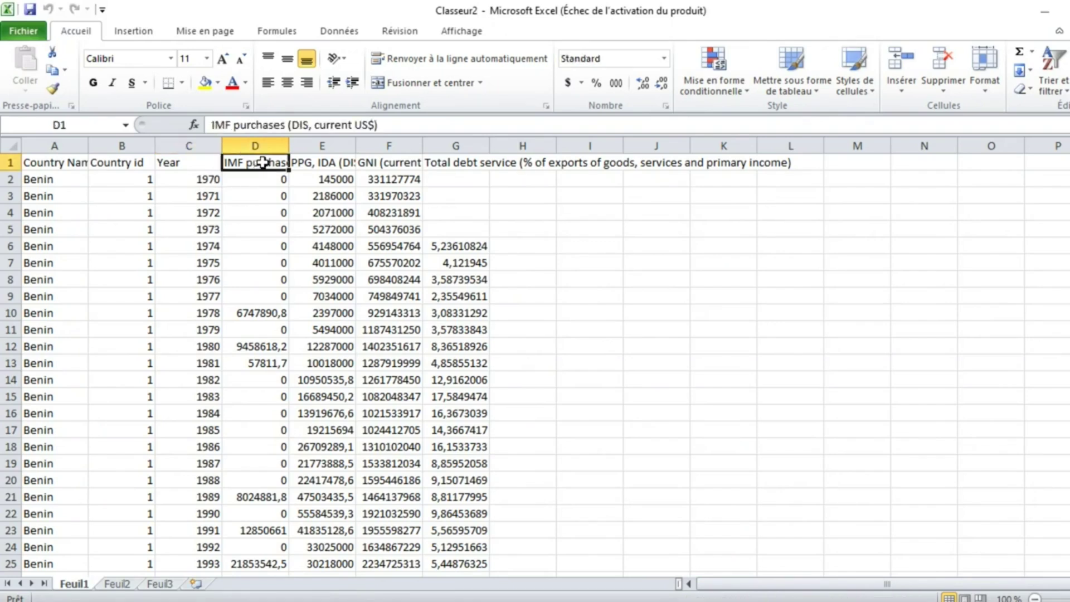
pyautogui.click(350, 162)
pyautogui.click(385, 163)
pyautogui.click(440, 162)
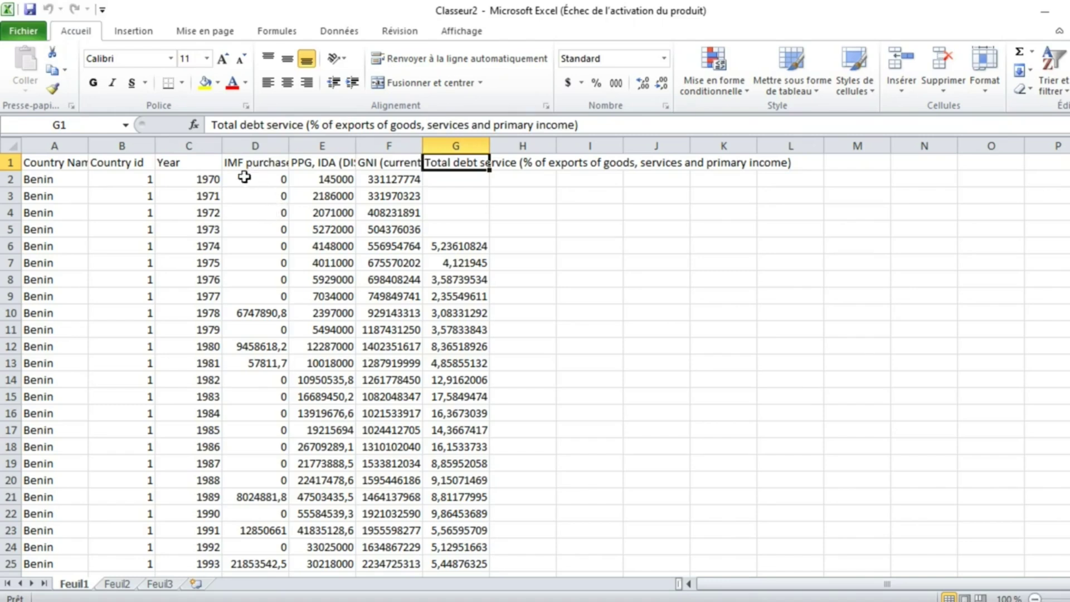
pyautogui.scroll(-11, 160, 242)
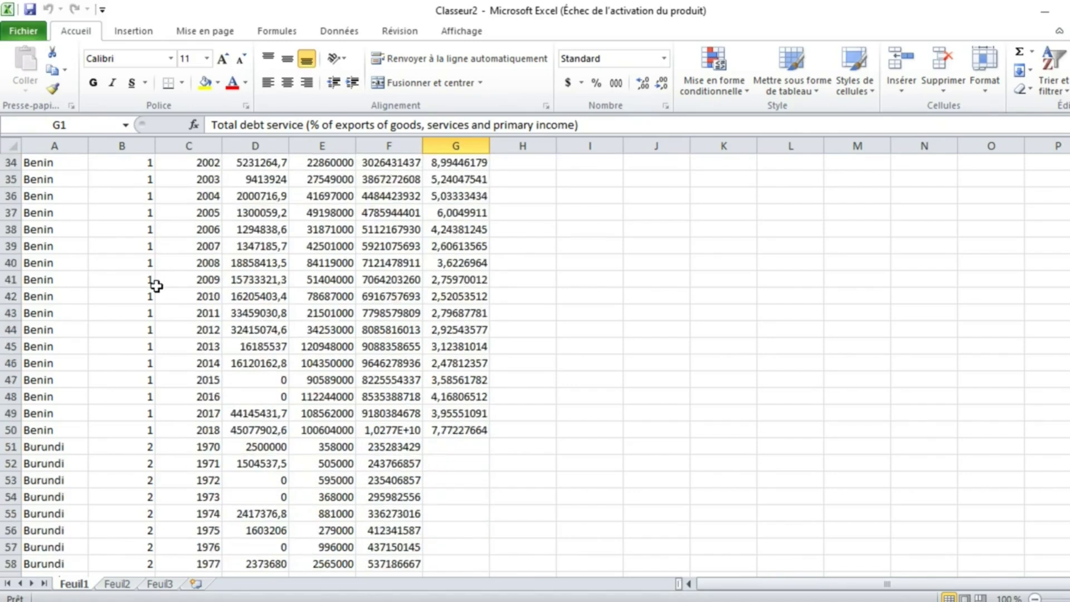
pyautogui.scroll(-10, 156, 285)
pyautogui.scroll(20, 156, 285)
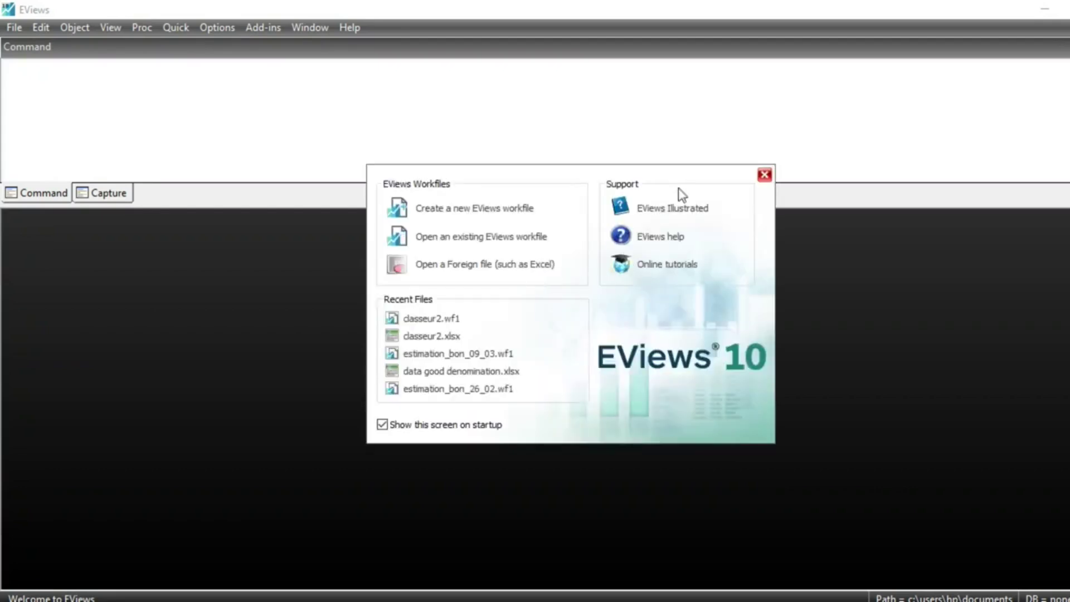
# Step: Switch to EViews, dismiss the startup screen and import Classeur2 from the panel folder on the desktop
pyautogui.click(765, 176)
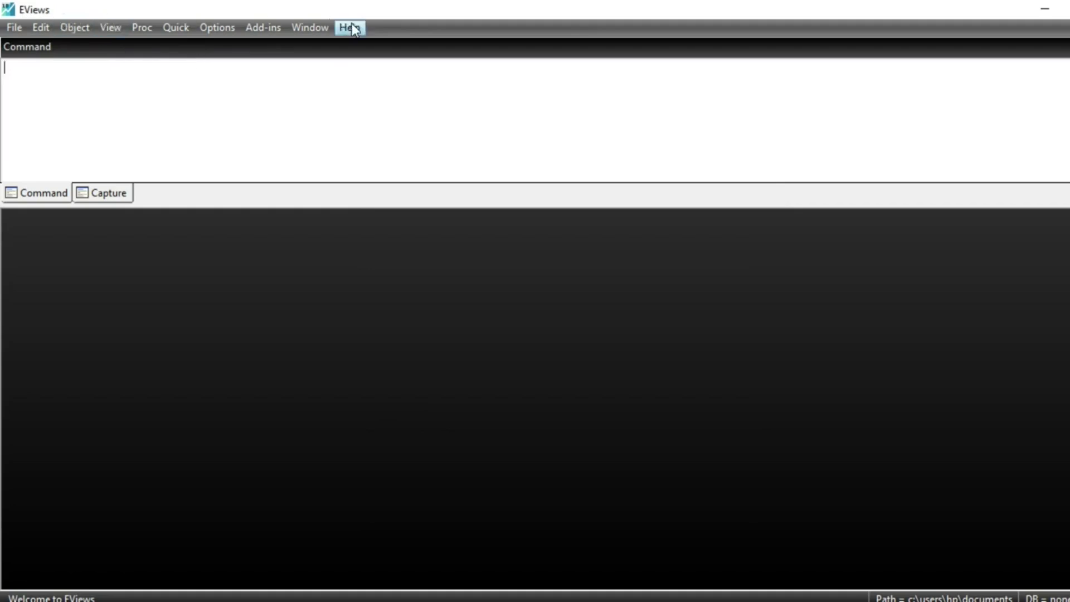
pyautogui.click(21, 32)
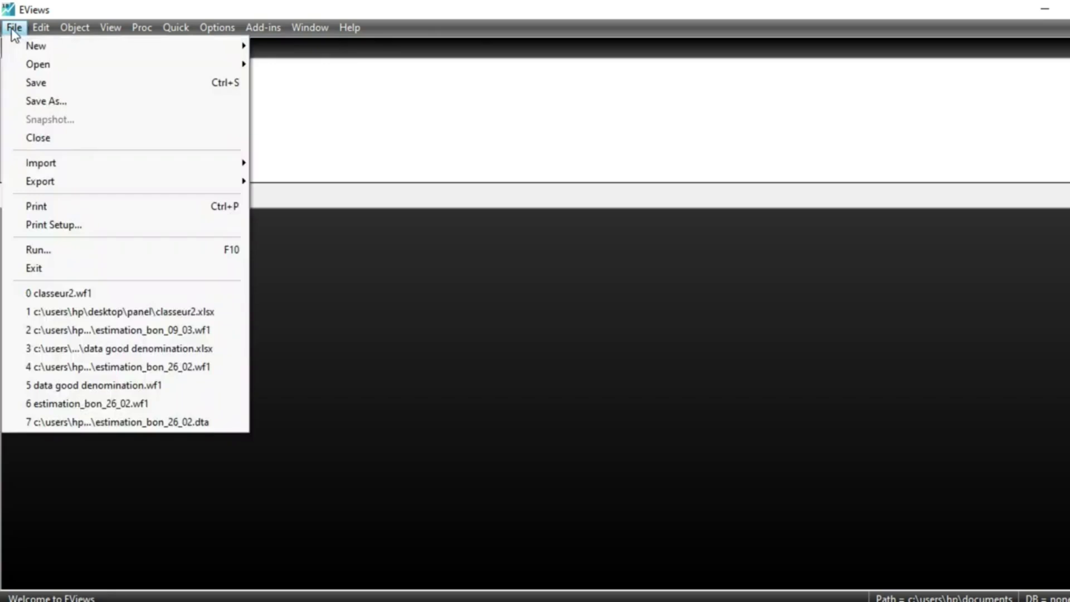
pyautogui.moveTo(96, 165)
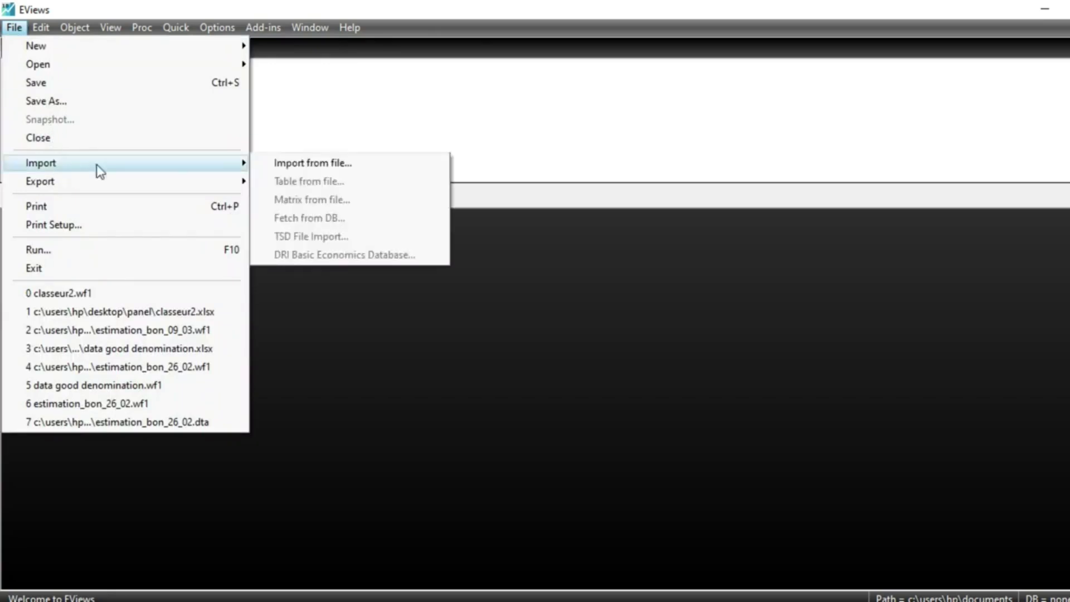
pyautogui.click(310, 164)
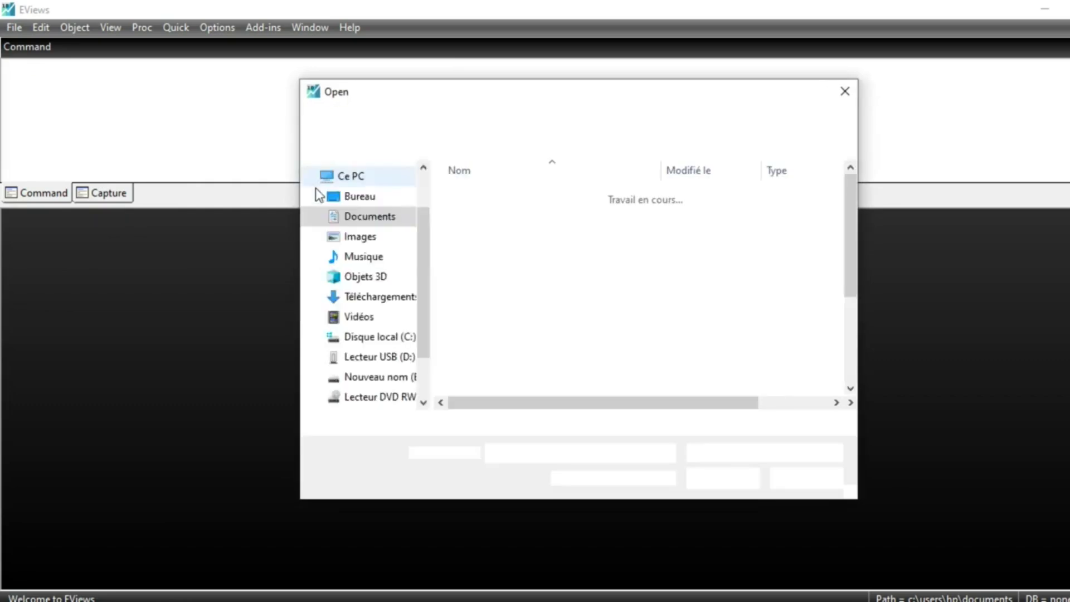
pyautogui.click(362, 199)
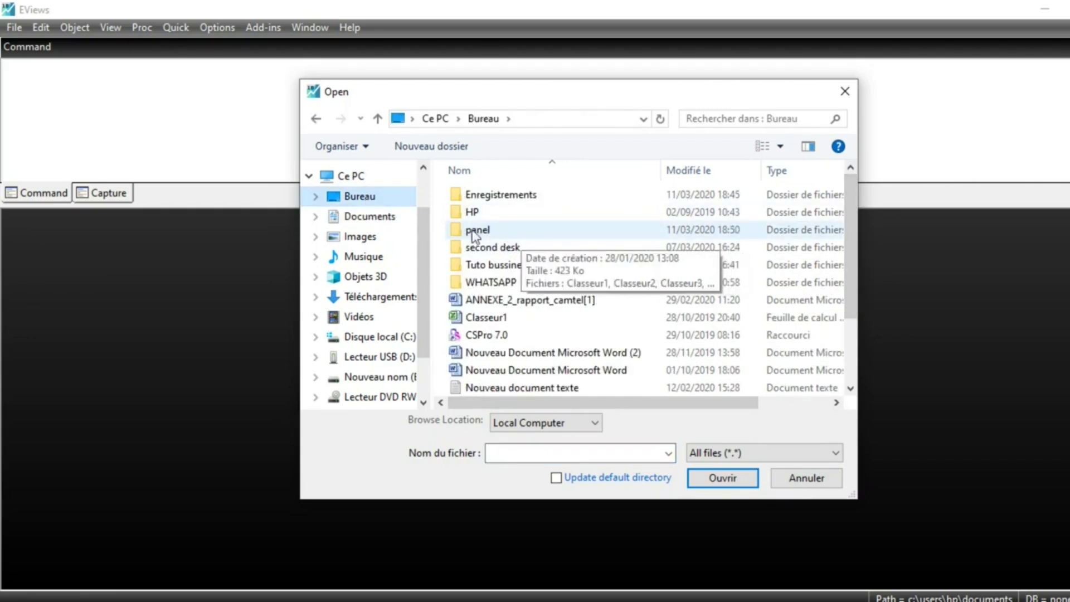
pyautogui.doubleClick(513, 233)
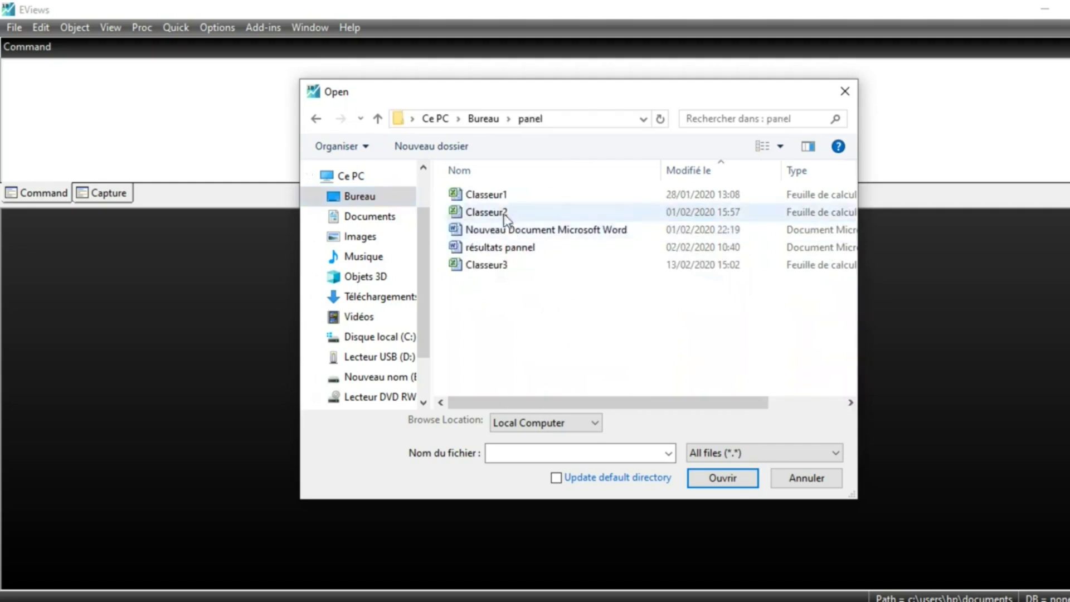
pyautogui.doubleClick(508, 211)
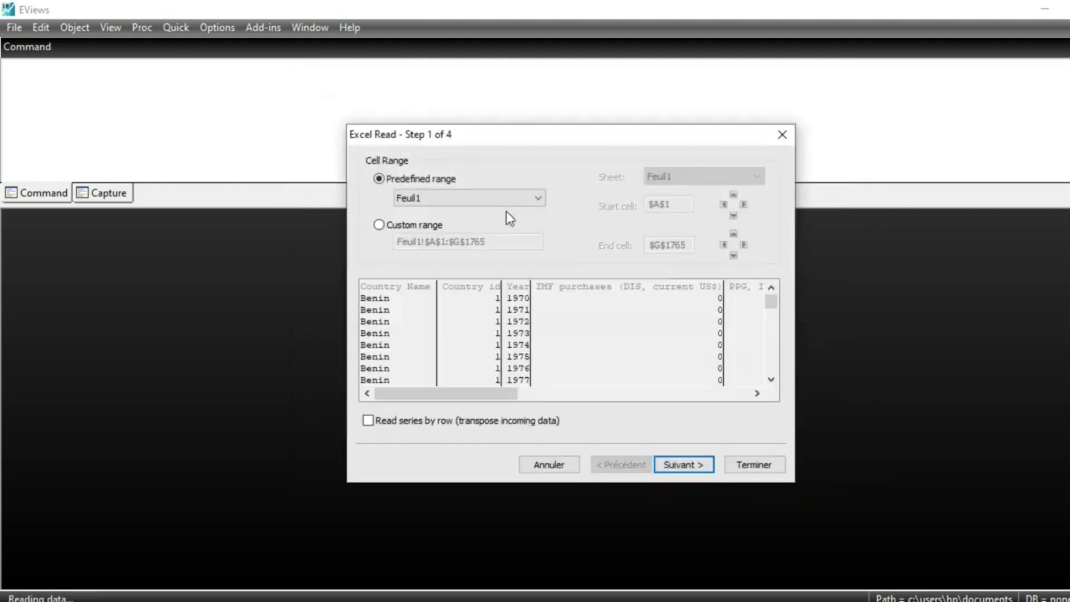
# Step: Complete the Excel import using the predefined range Feuil1 and decline linking the imported series to the external source
pyautogui.click(688, 464)
pyautogui.click(679, 466)
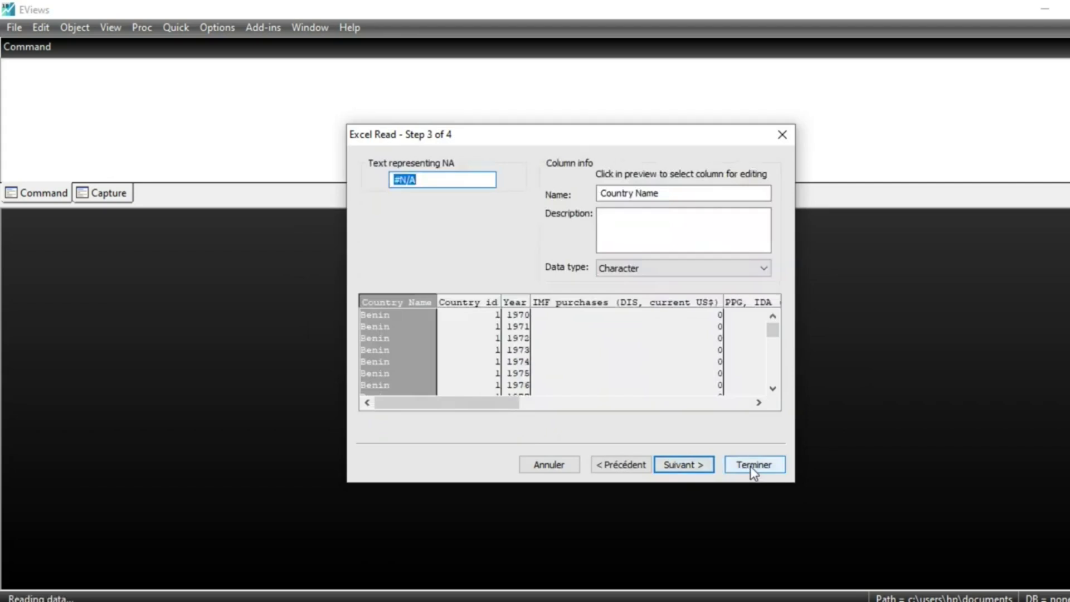
pyautogui.click(751, 465)
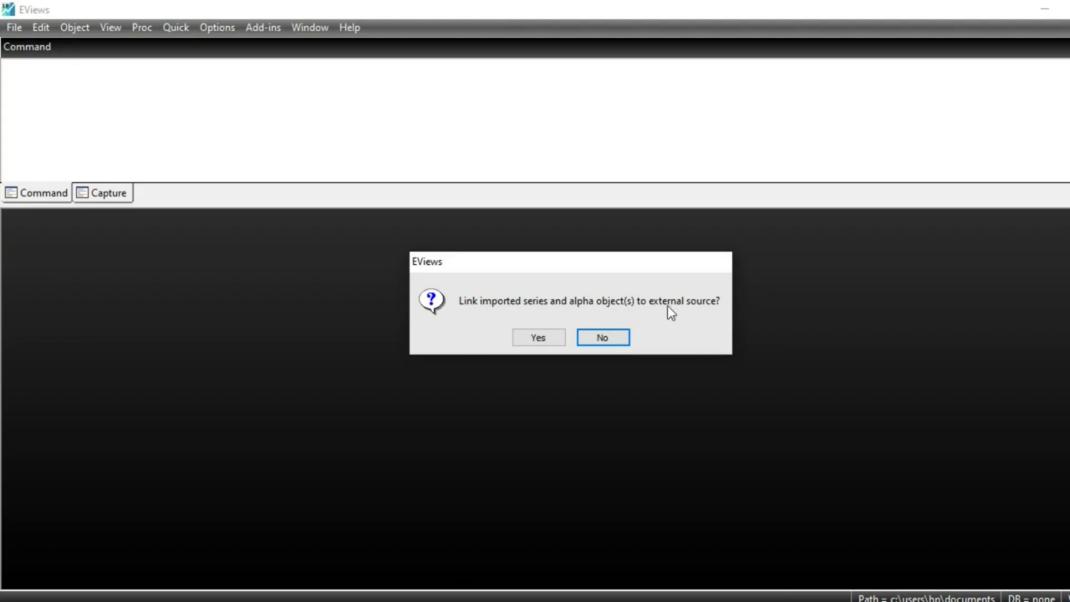
pyautogui.click(603, 339)
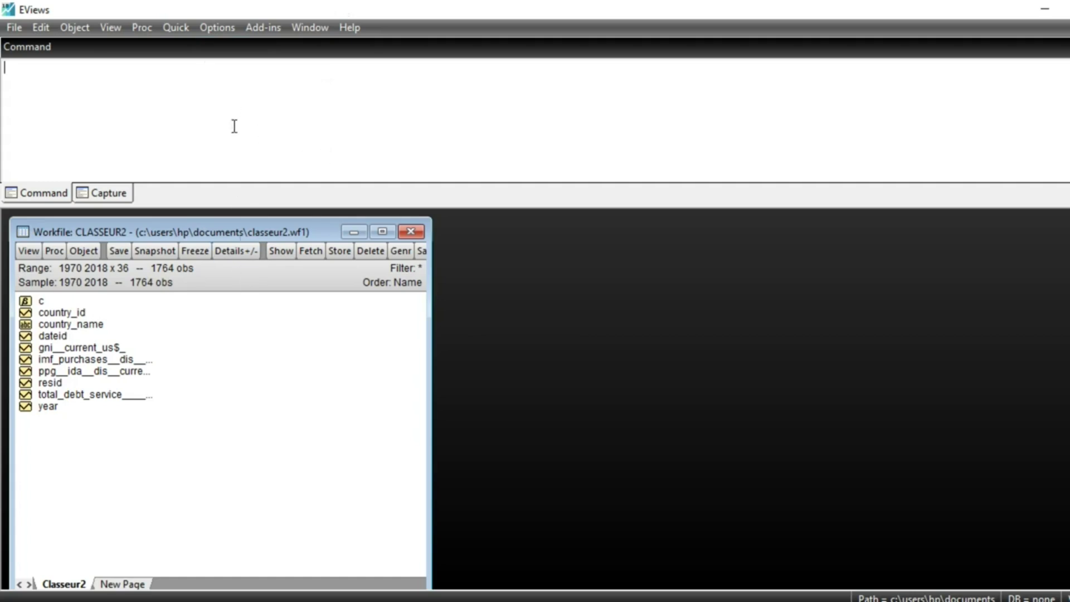
# Step: Specify a new least squares equation: imf_purchases__dis__current_us$_ c total_debt_service____of_exports_of_goods__services_and_primary gni__current_us$_ ppg__ida__dis__current_us$_
pyautogui.click(176, 27)
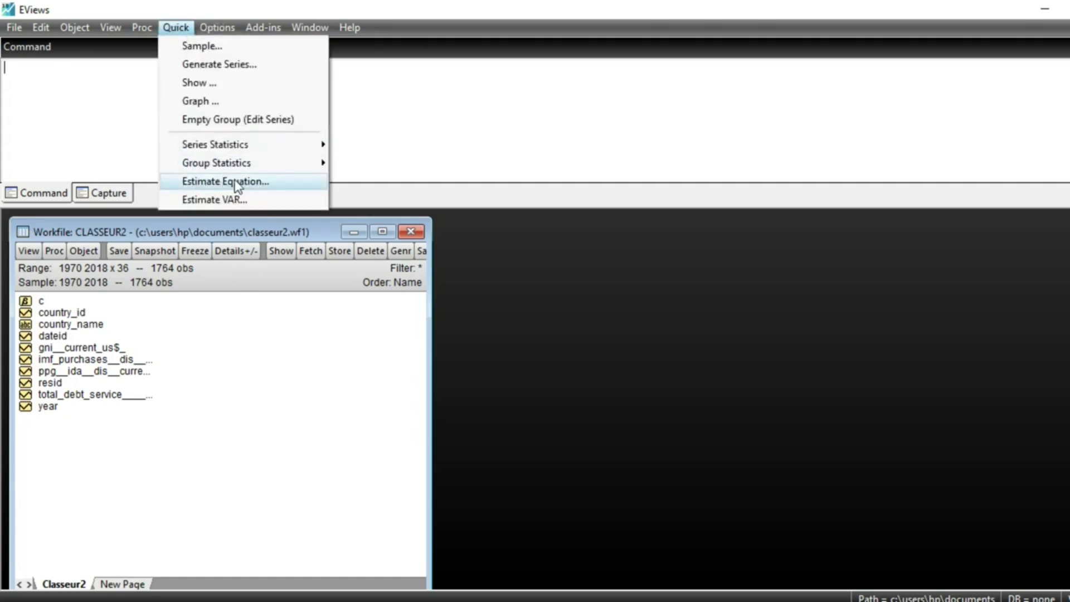
pyautogui.click(268, 182)
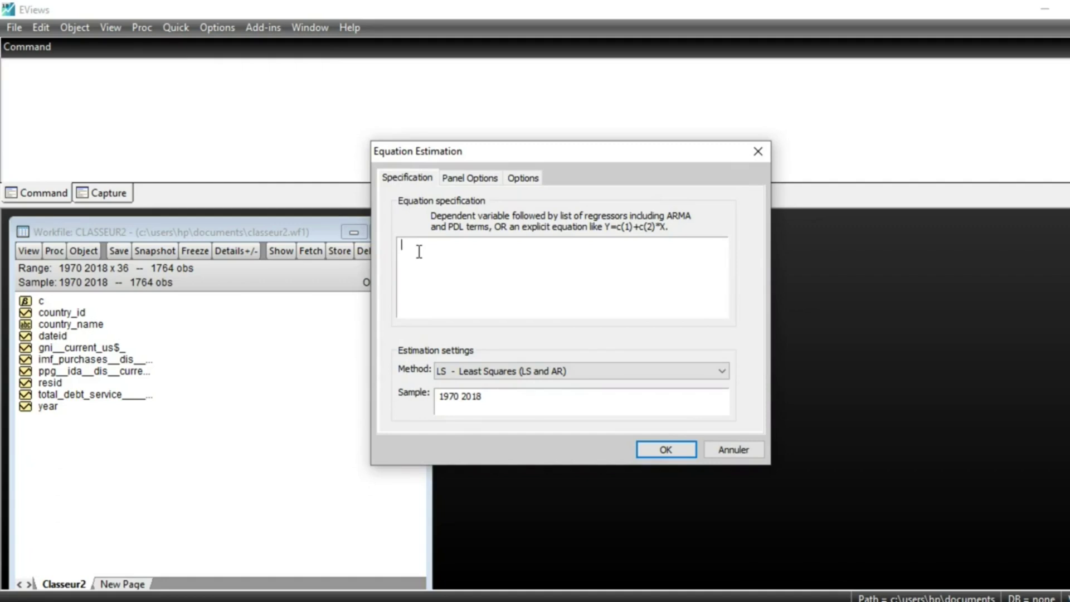
pyautogui.write('imf_purchases__dis__current_us$_')
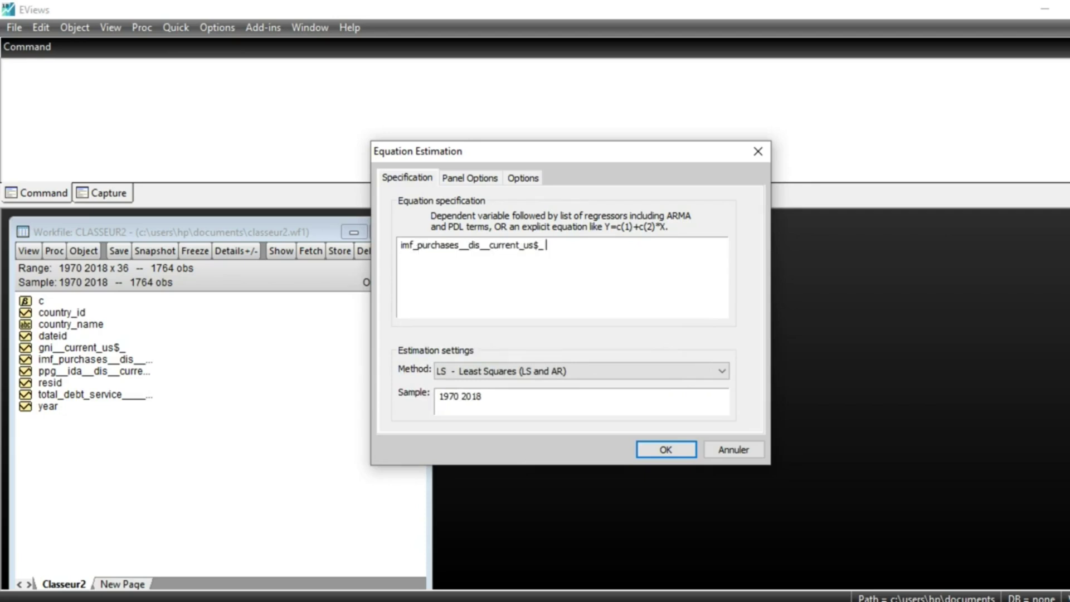
pyautogui.write(' c t')
pyautogui.click(645, 388)
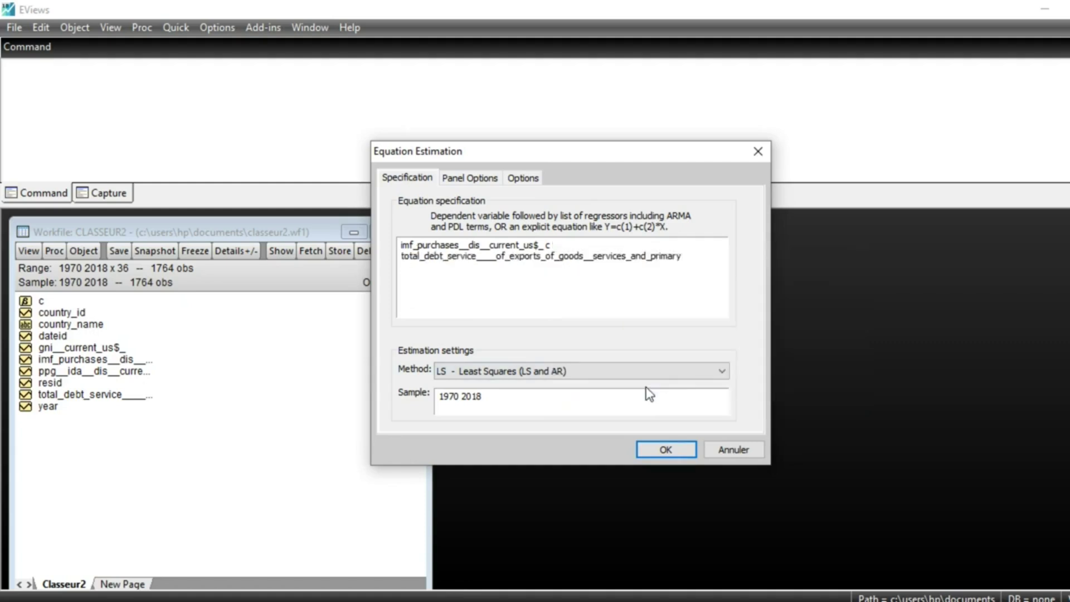
pyautogui.write('gn')
pyautogui.click(733, 336)
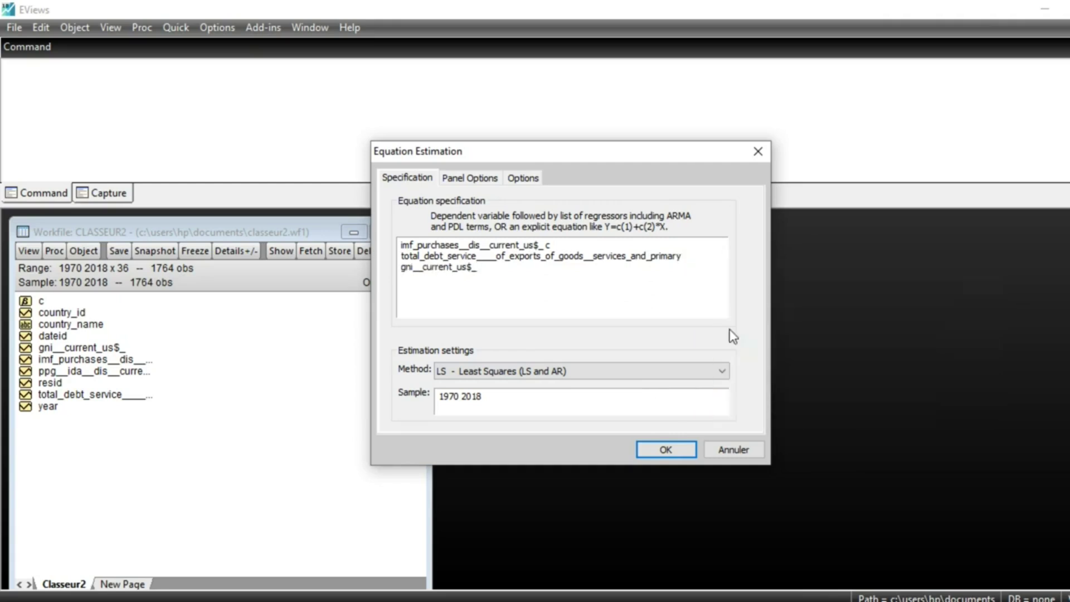
pyautogui.write('ppg')
pyautogui.click(543, 374)
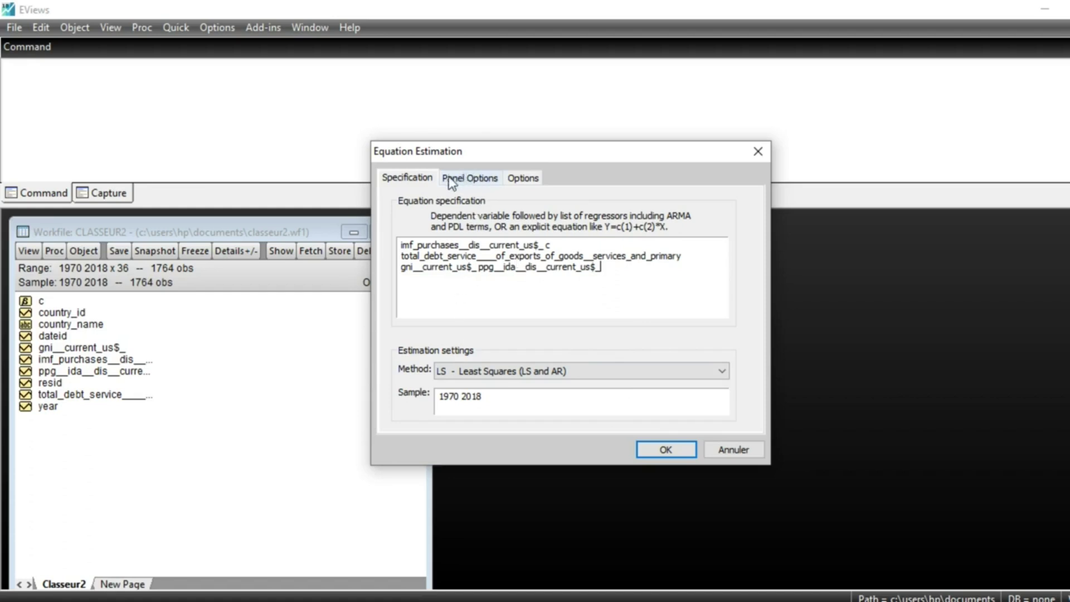
# Step: Set the equation's cross-section effects to Fixed and estimate the panel regression
pyautogui.click(467, 181)
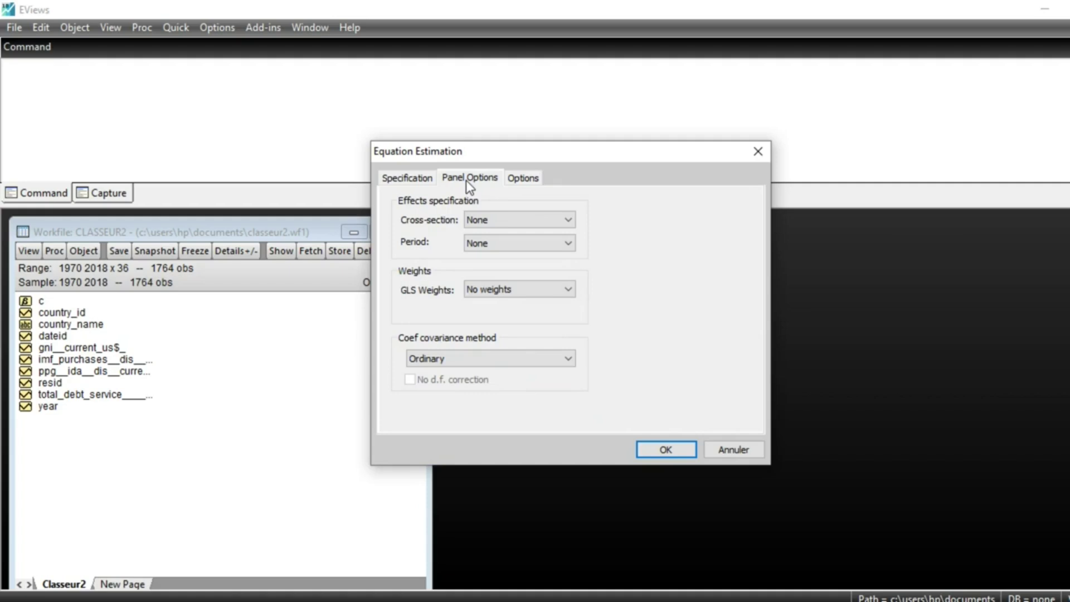
pyautogui.click(567, 222)
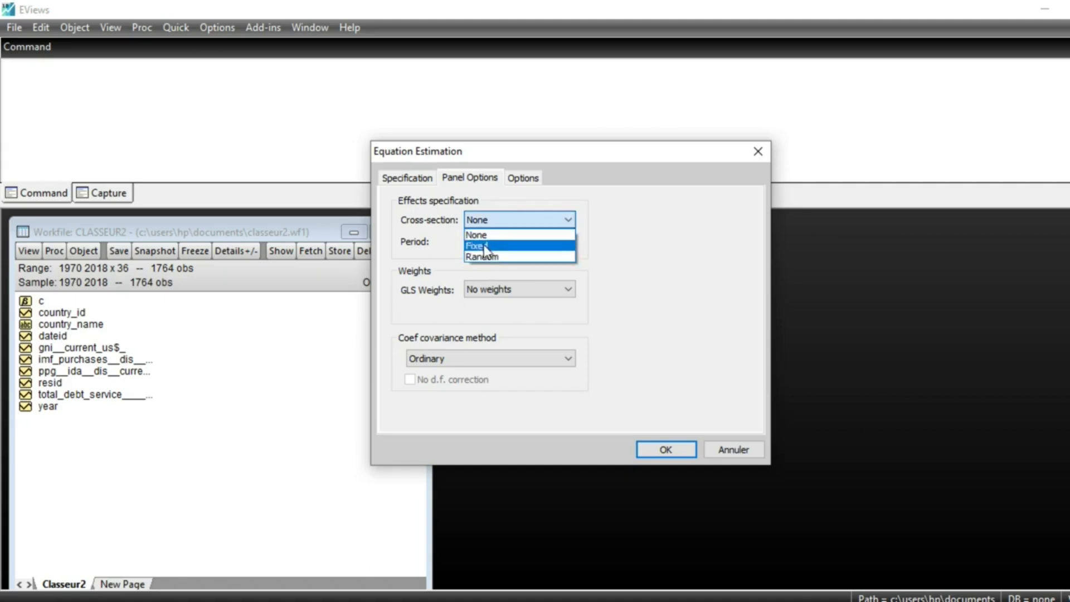
pyautogui.click(499, 246)
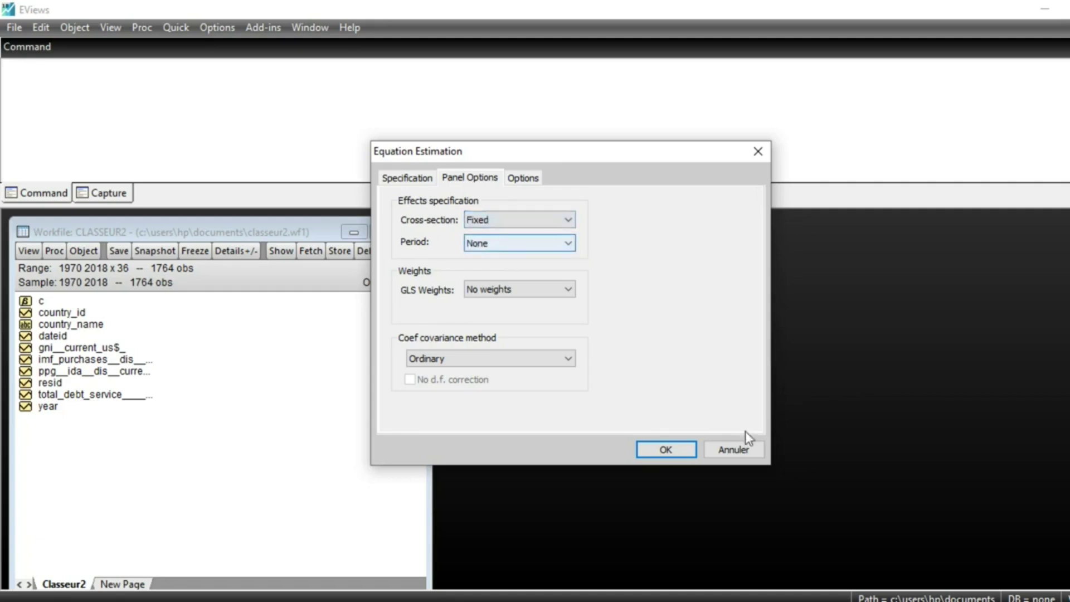
pyautogui.click(655, 447)
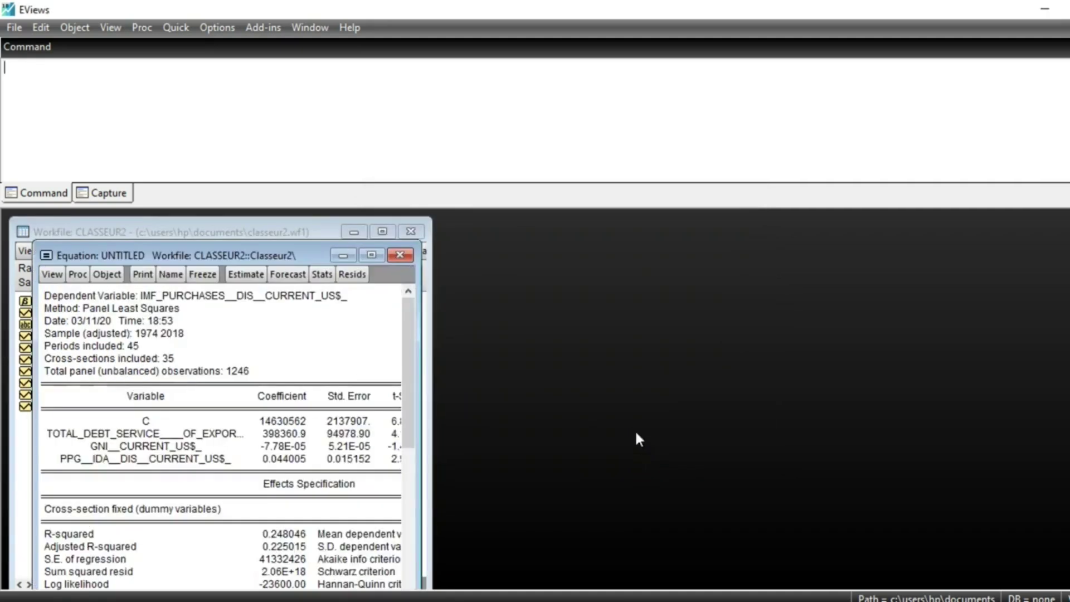
# Step: Move the equation window beside the workfile and widen it so all columns of the regression output fit
pyautogui.moveTo(289, 258); pyautogui.dragTo(639, 268)
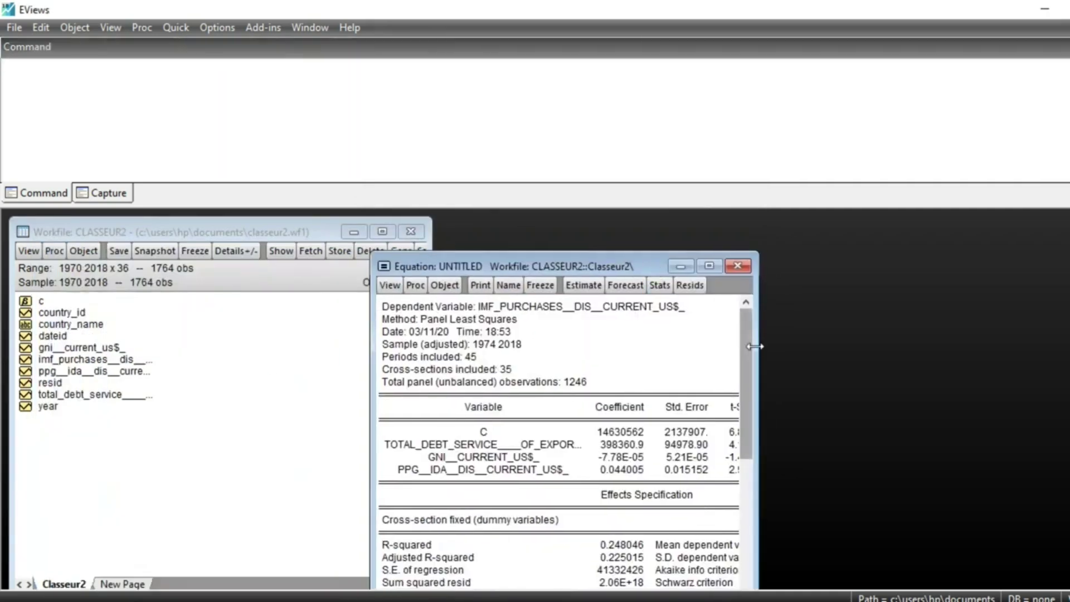
pyautogui.moveTo(752, 341); pyautogui.dragTo(919, 344)
pyautogui.scroll(-1, 819, 390)
pyautogui.moveTo(658, 268); pyautogui.dragTo(698, 226)
pyautogui.scroll(1, 698, 437)
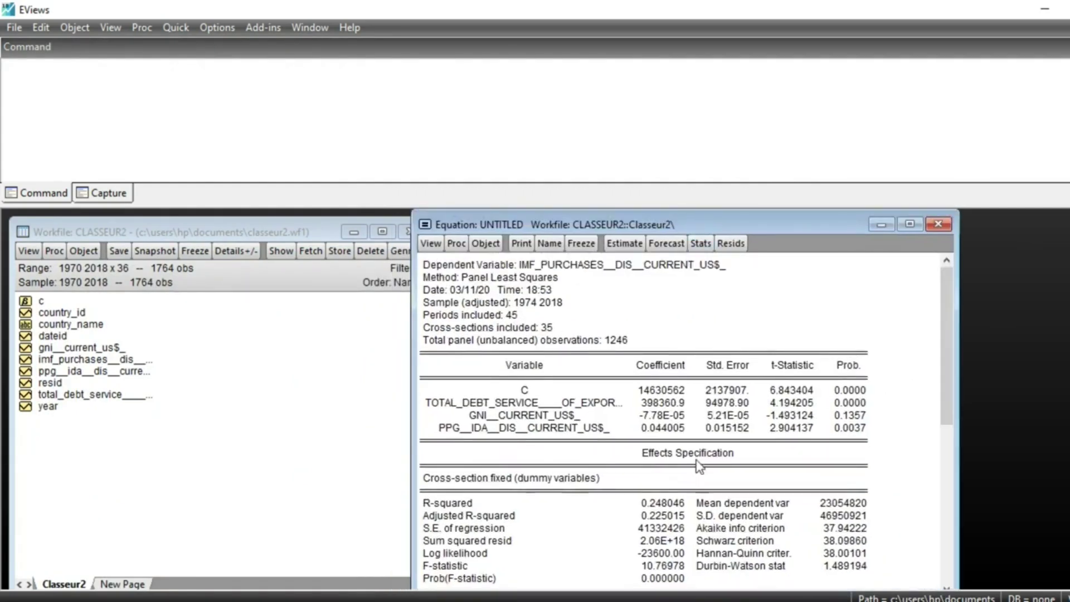
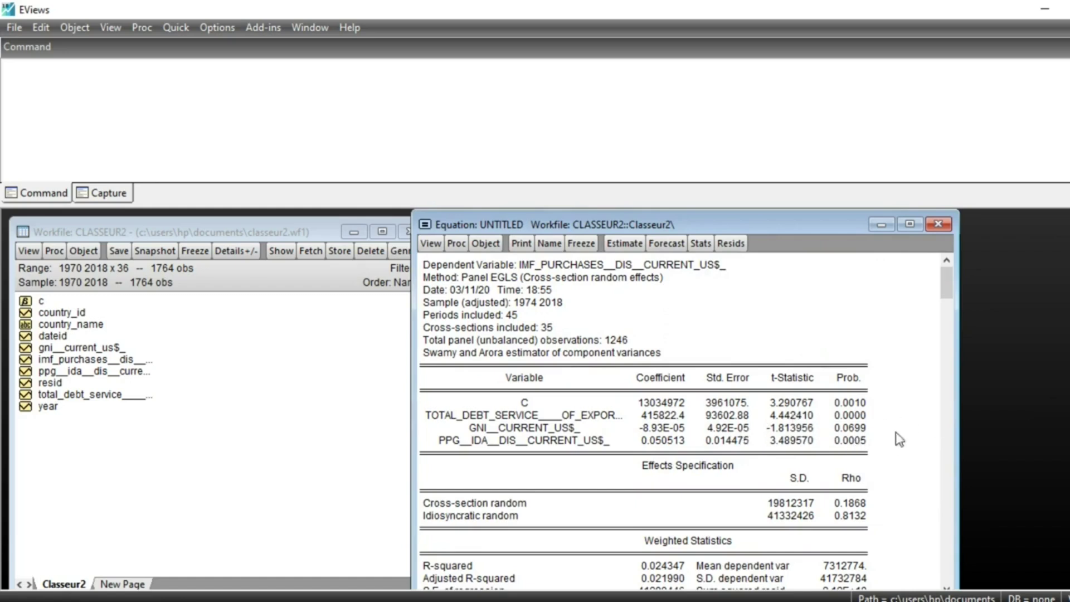
# Step: Review the random-effects output and re-estimate the equation with Fixed cross-section effects
pyautogui.scroll(-2, 637, 447)
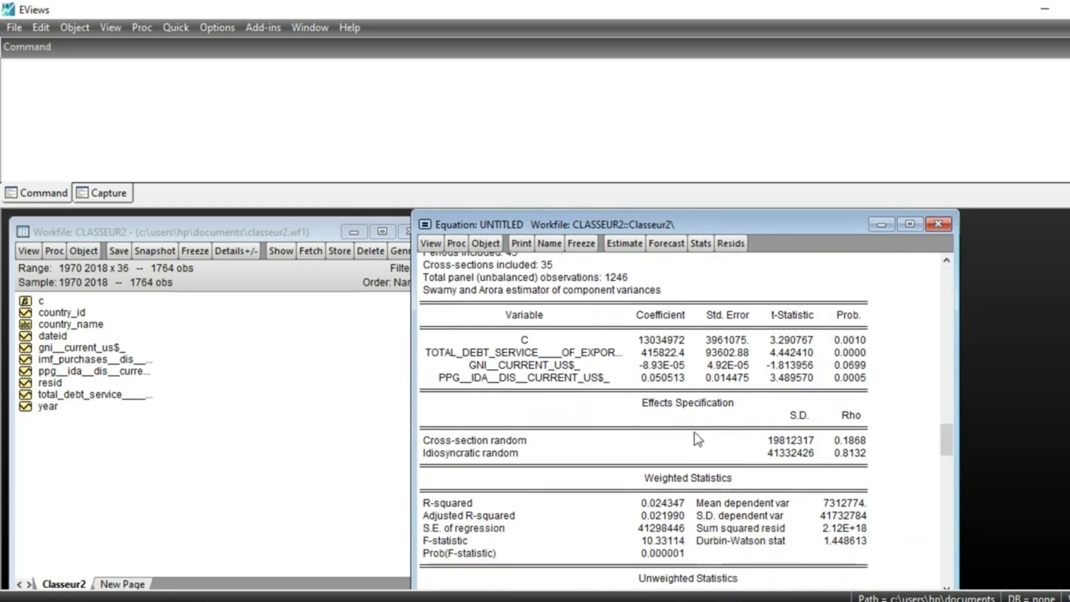
pyautogui.scroll(2, 628, 437)
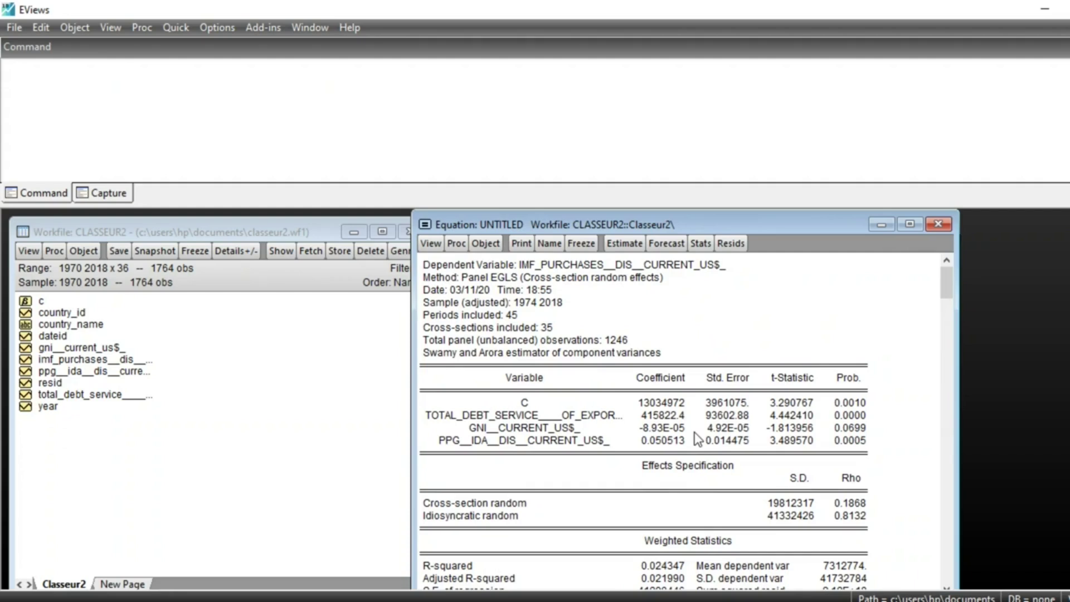
pyautogui.click(624, 243)
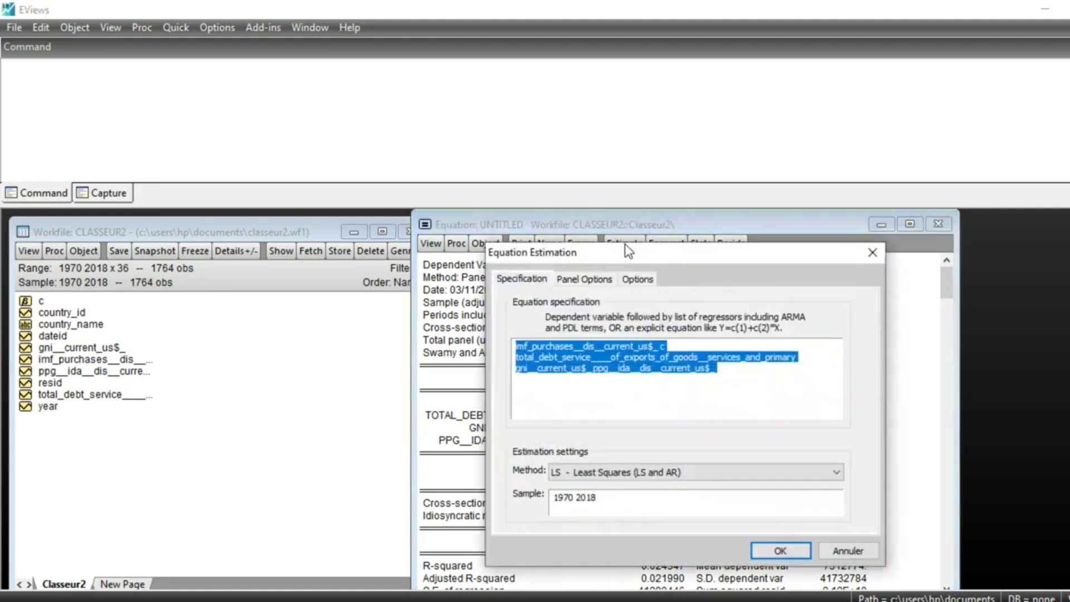
pyautogui.click(584, 278)
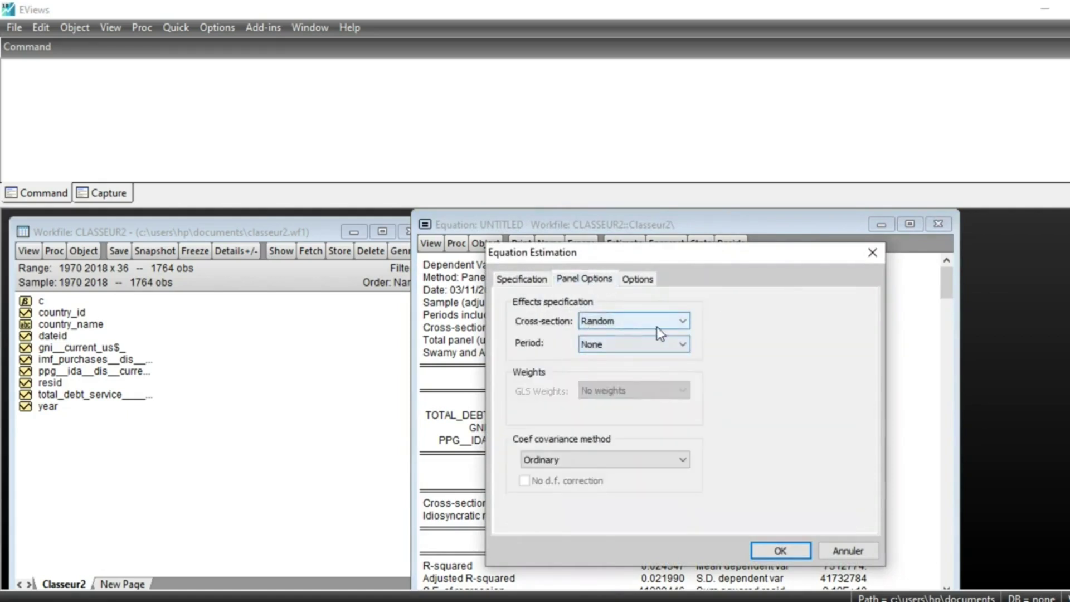
pyautogui.click(683, 323)
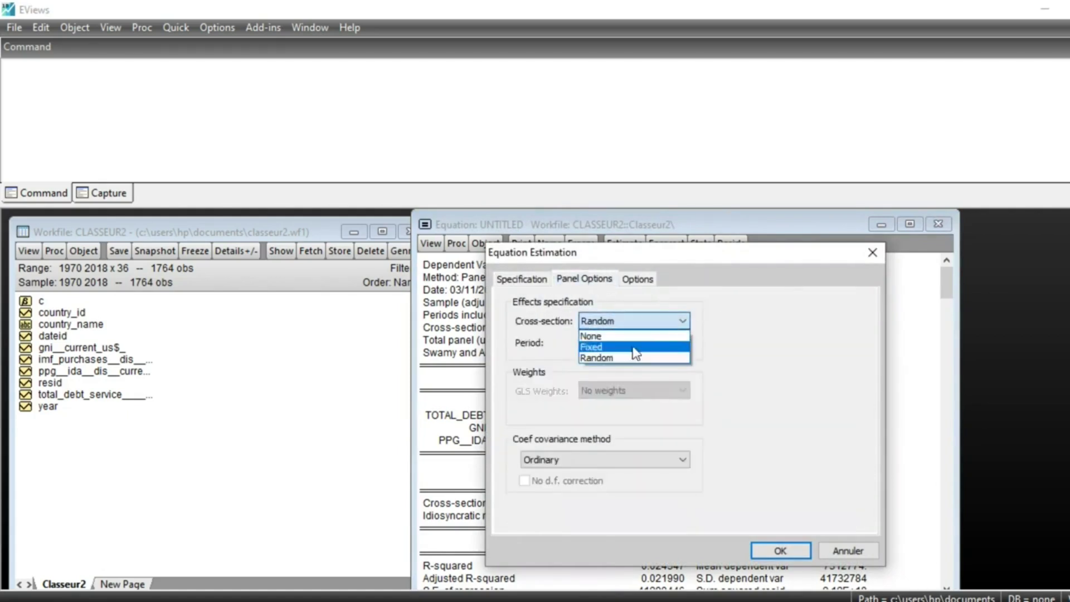
pyautogui.click(597, 347)
pyautogui.click(783, 553)
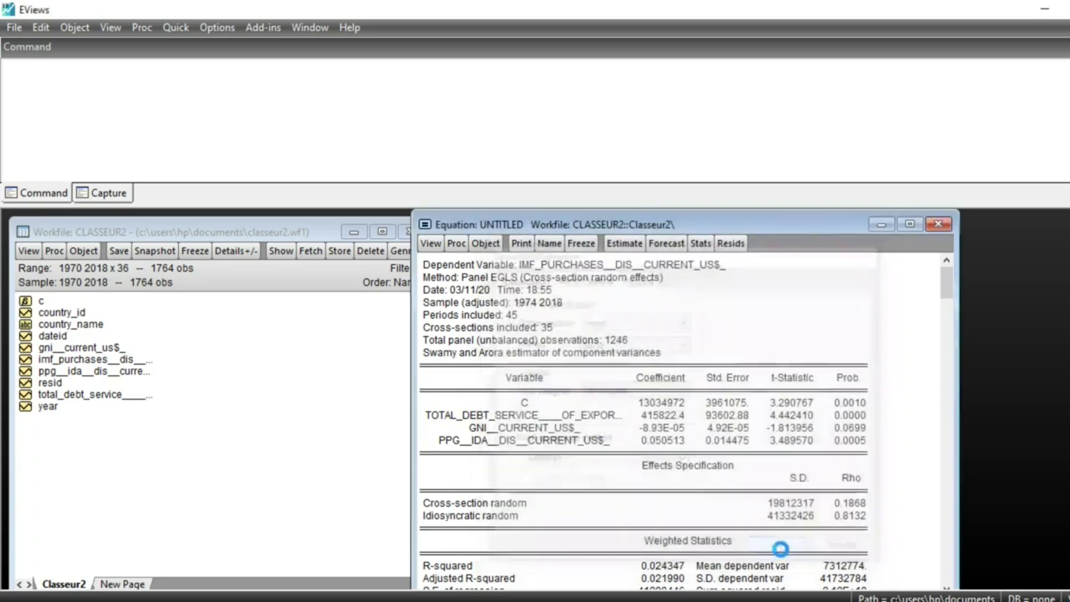
# Step: Try to run the Correlated Random Effects - Hausman Test on the fixed-effects equation
pyautogui.click(428, 244)
pyautogui.moveTo(467, 423)
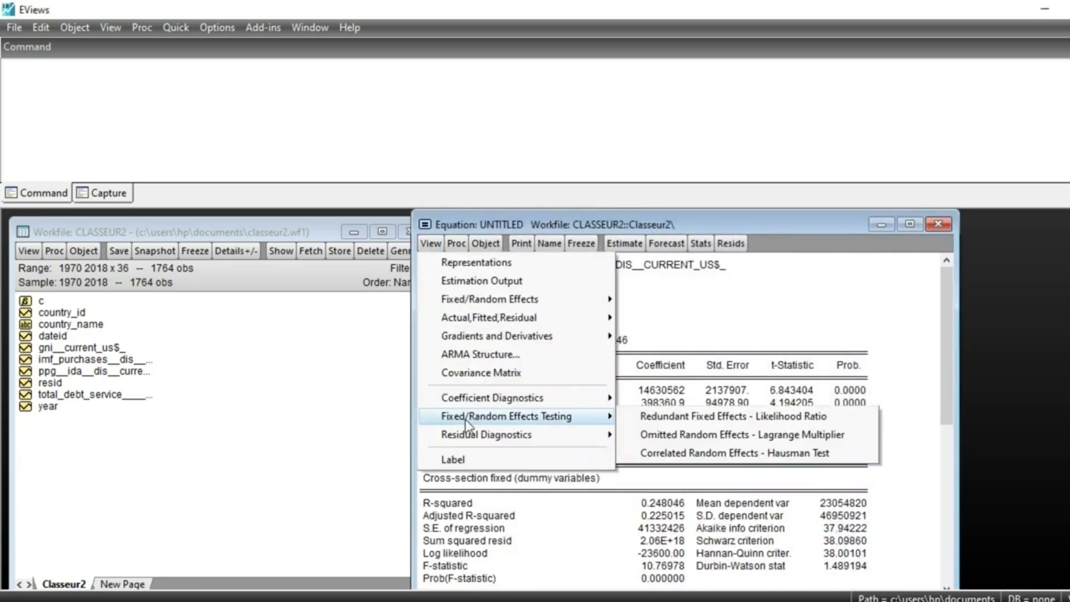
pyautogui.moveTo(585, 436)
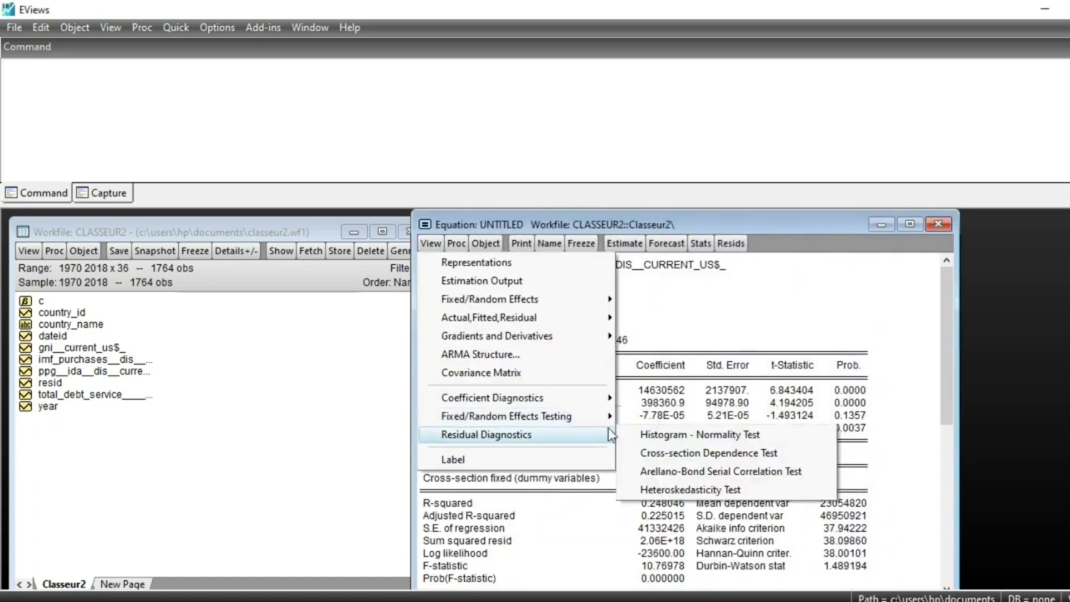
pyautogui.moveTo(611, 419)
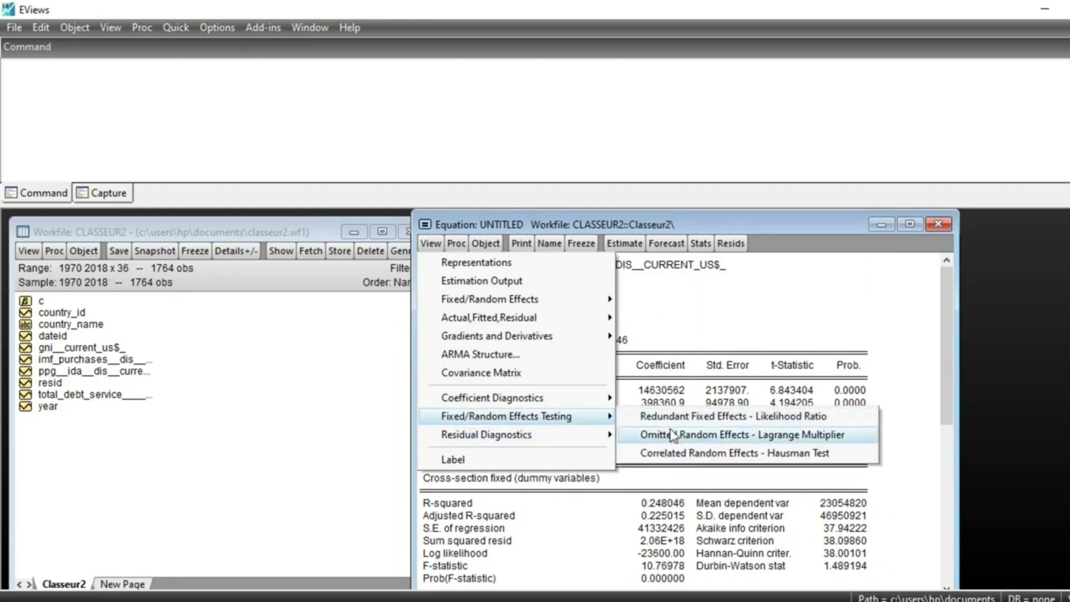
pyautogui.click(797, 455)
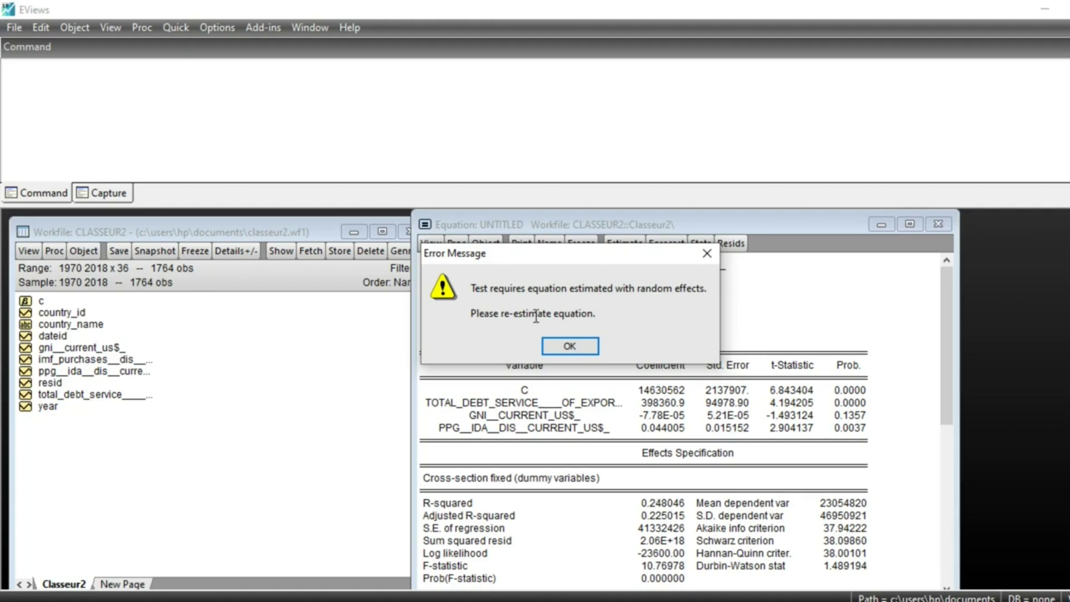
pyautogui.click(577, 346)
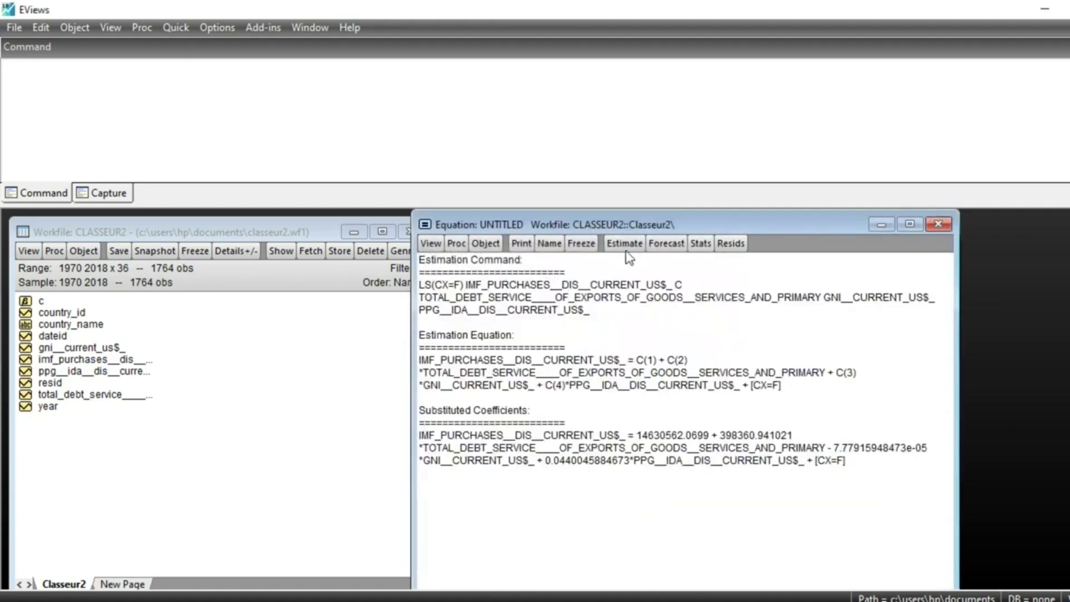
# Step: Re-estimate the equation with Random cross-section effects and run the Correlated Random Effects - Hausman Test on it
pyautogui.click(625, 243)
pyautogui.click(584, 278)
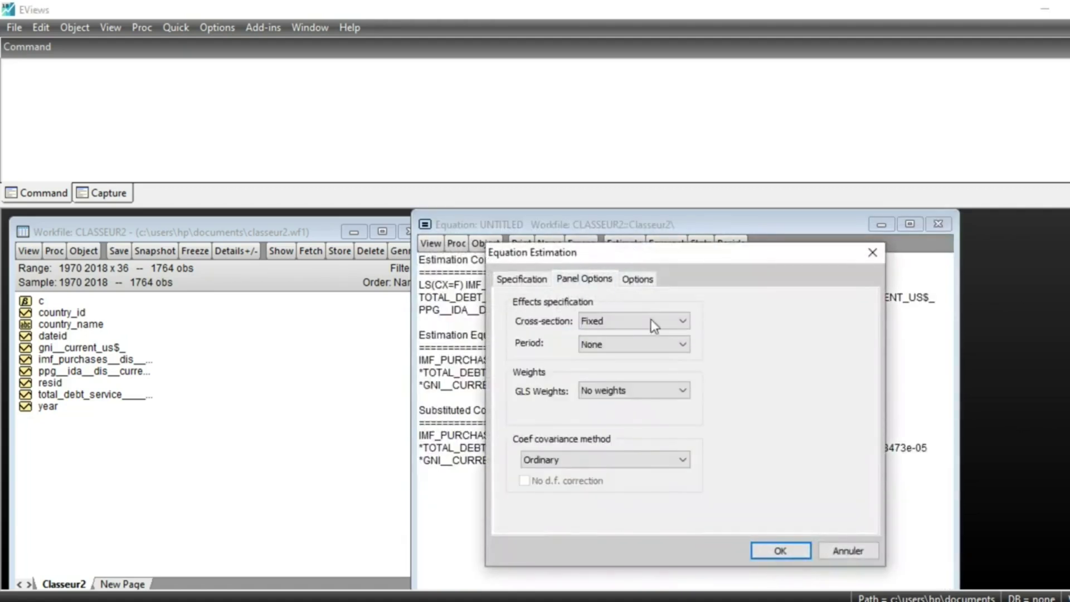
pyautogui.click(685, 321)
pyautogui.click(607, 357)
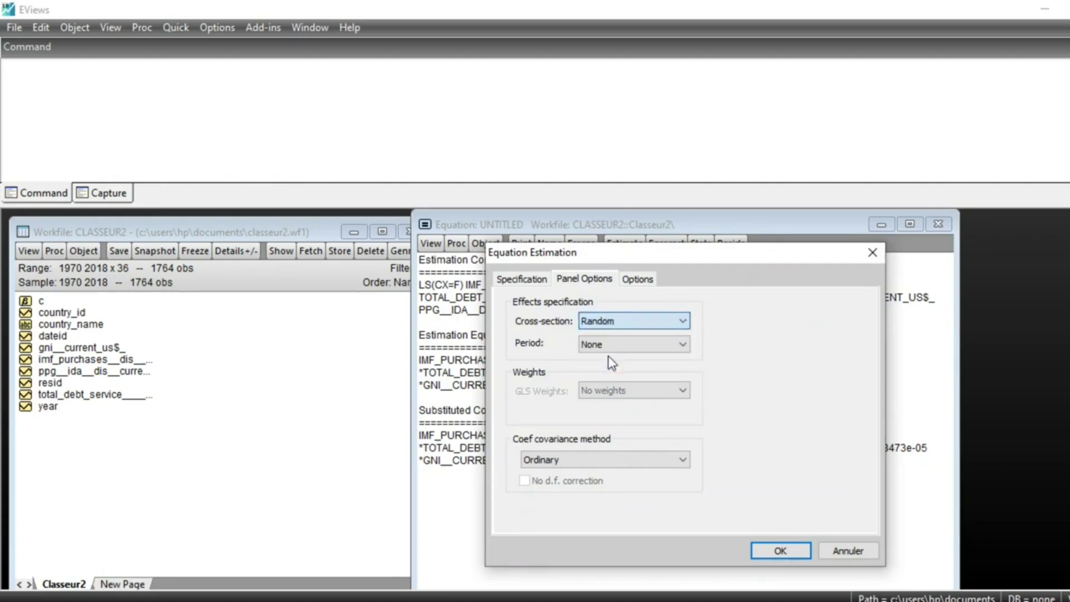
pyautogui.click(778, 551)
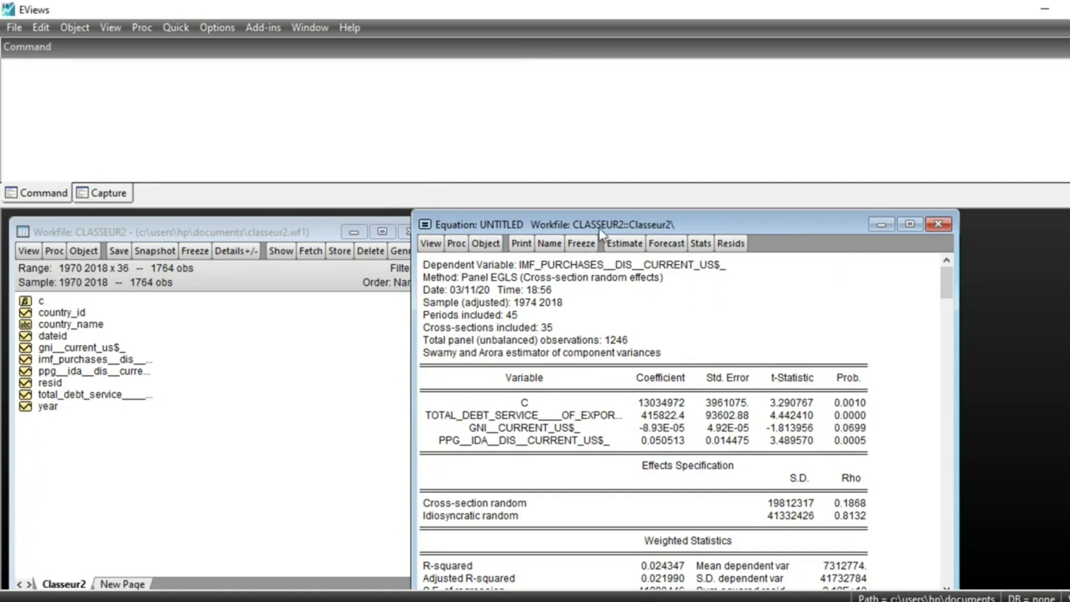
pyautogui.click(430, 245)
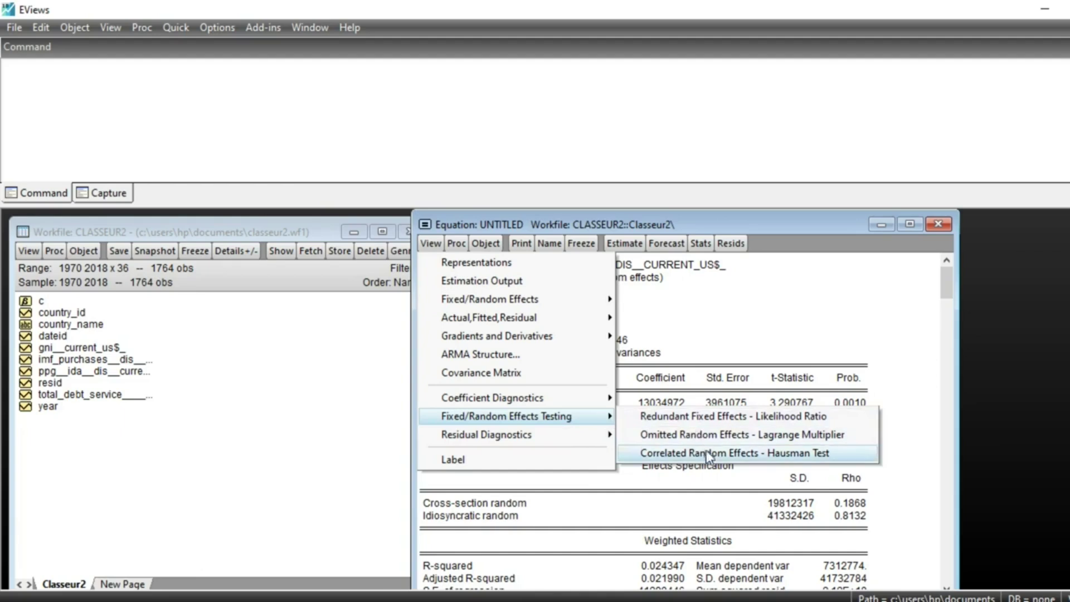
pyautogui.click(809, 457)
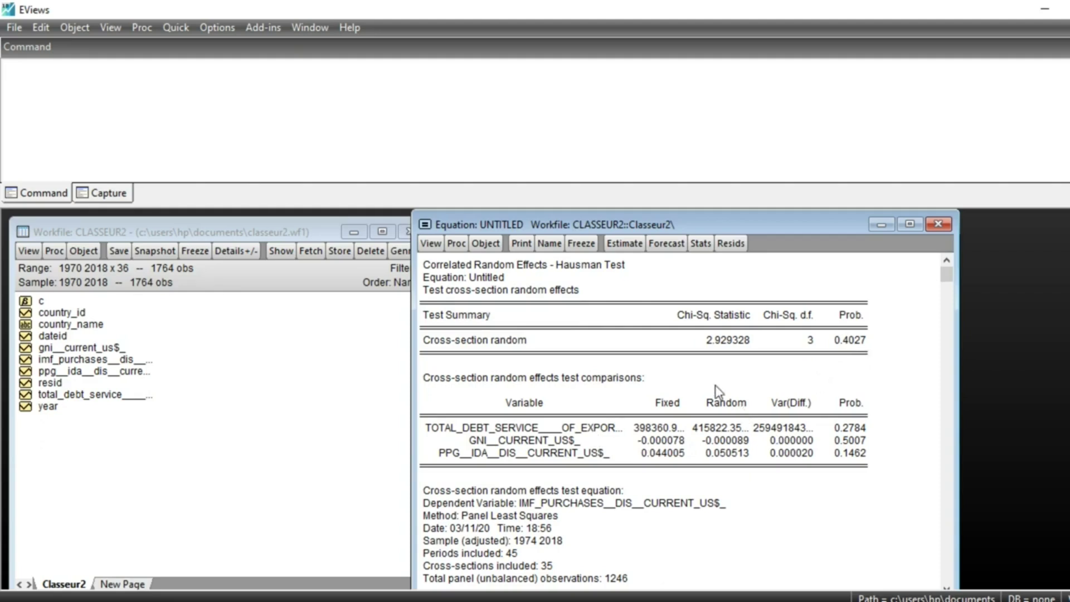
# Step: Re-run the estimation with the same Random cross-section setting and review its coefficients and effects specification
pyautogui.click(623, 243)
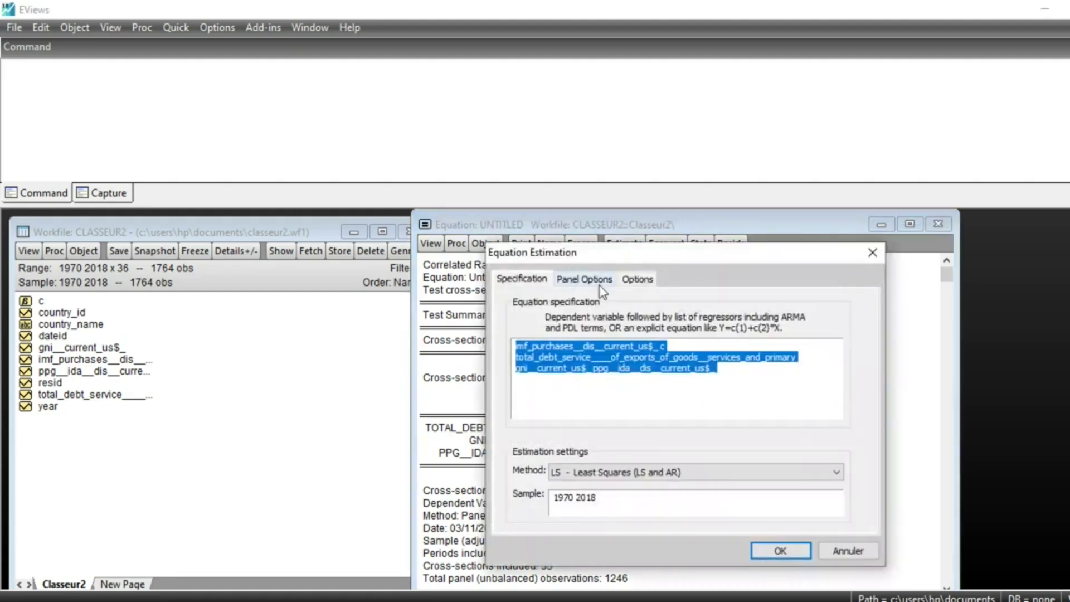
pyautogui.click(588, 280)
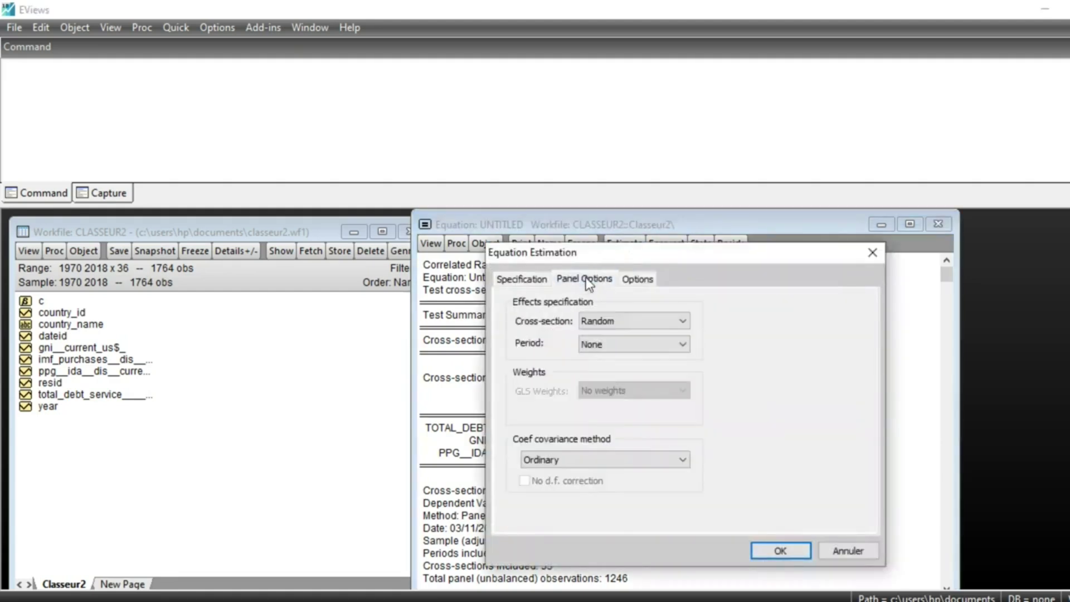
pyautogui.click(780, 550)
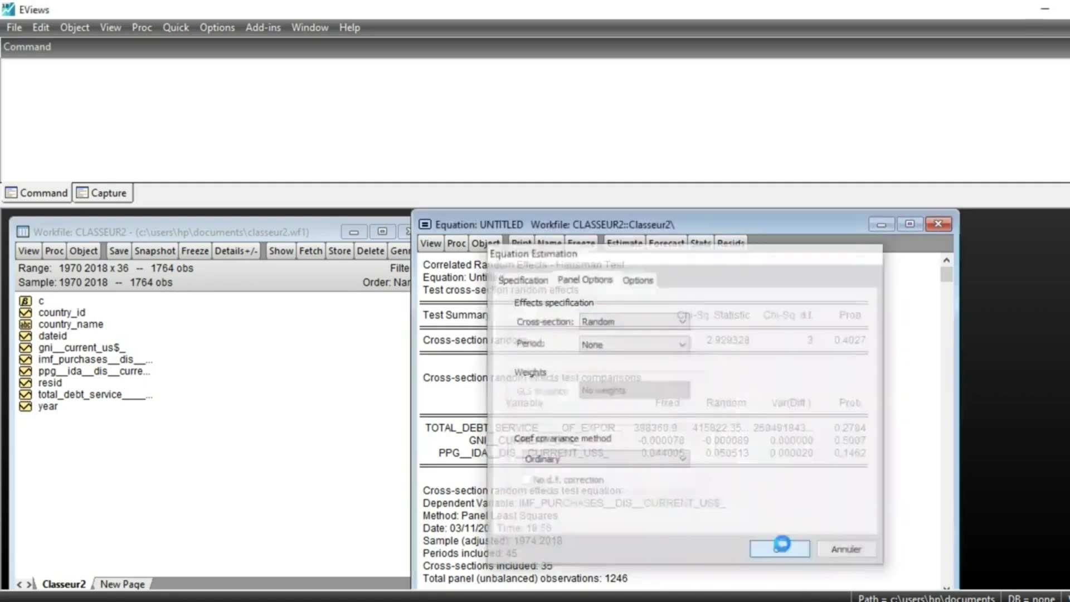
pyautogui.scroll(-2, 749, 504)
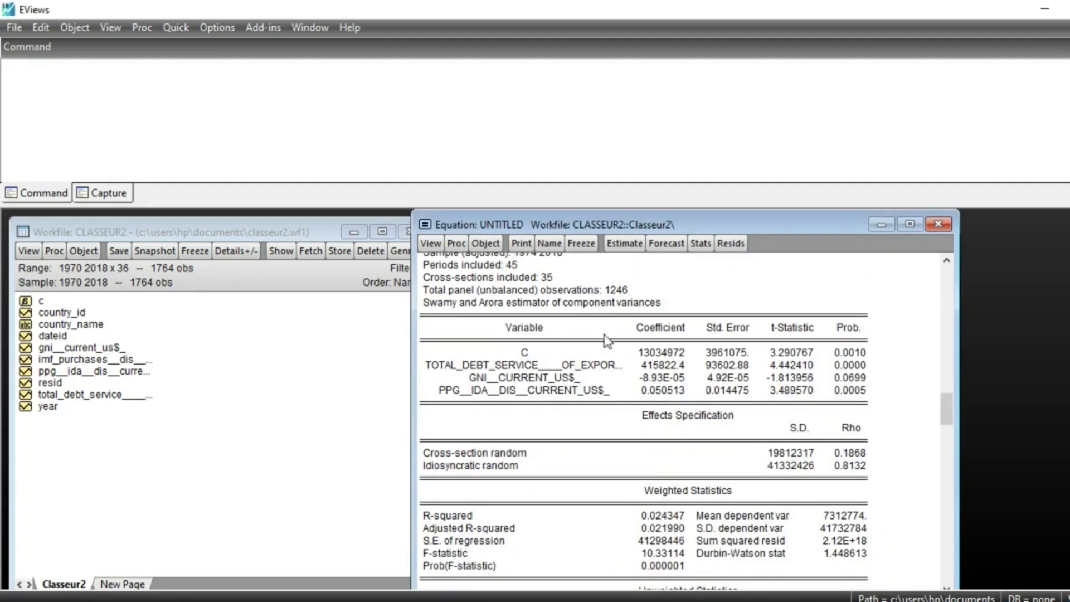
# Step: Re-estimate the equation with Fixed cross-section effects and review the coefficients and fit statistics
pyautogui.click(625, 243)
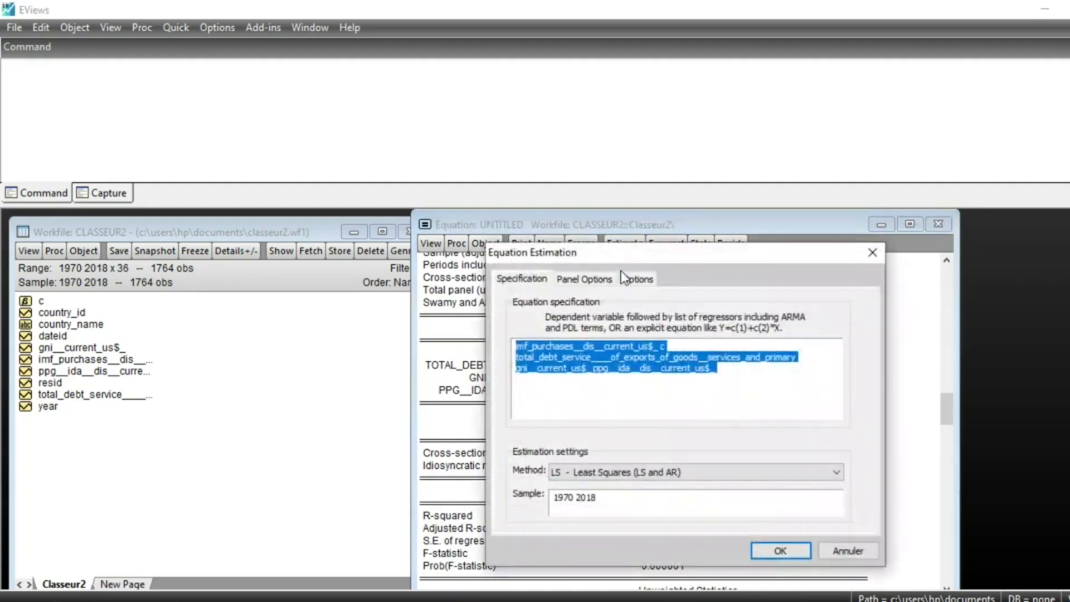
pyautogui.click(584, 278)
pyautogui.click(681, 322)
pyautogui.click(613, 347)
pyautogui.click(781, 551)
pyautogui.scroll(-1, 753, 521)
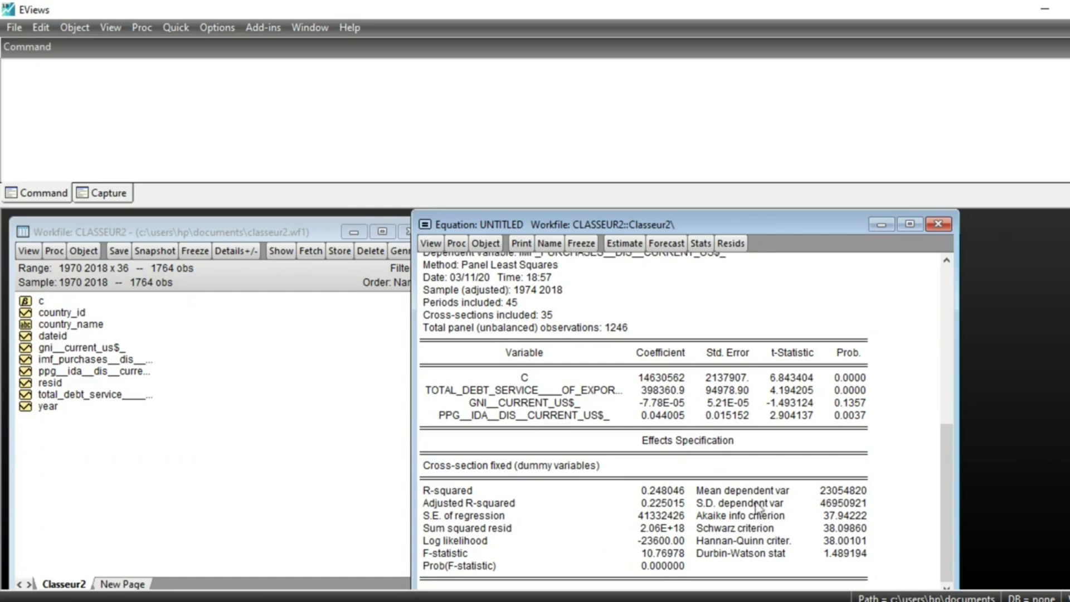
pyautogui.scroll(1, 759, 419)
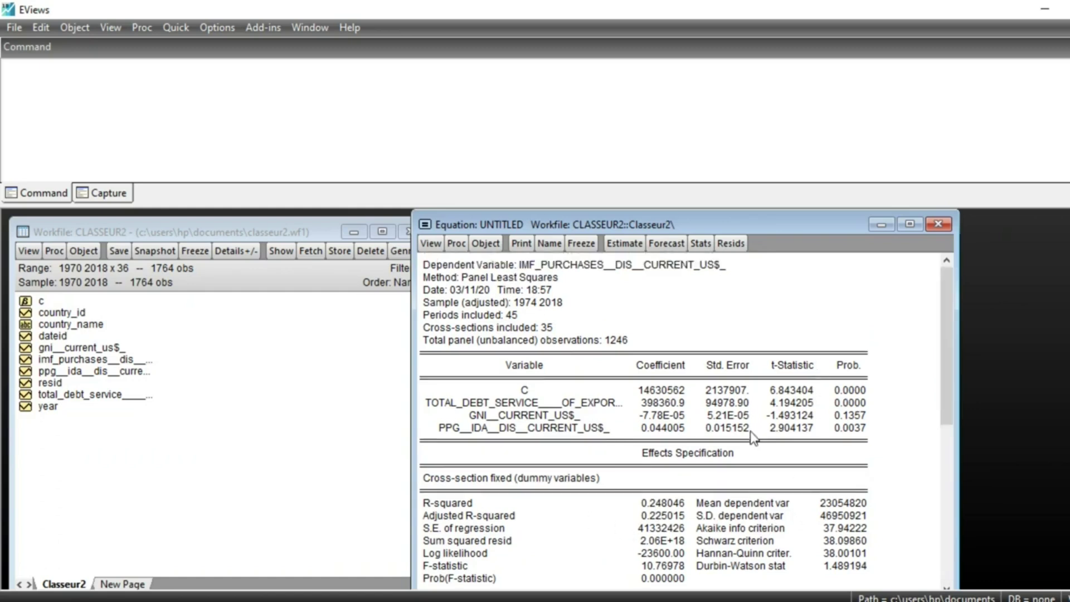
# Step: Switch the equation's cross-section effects to Random and estimate the panel regression again
pyautogui.click(624, 243)
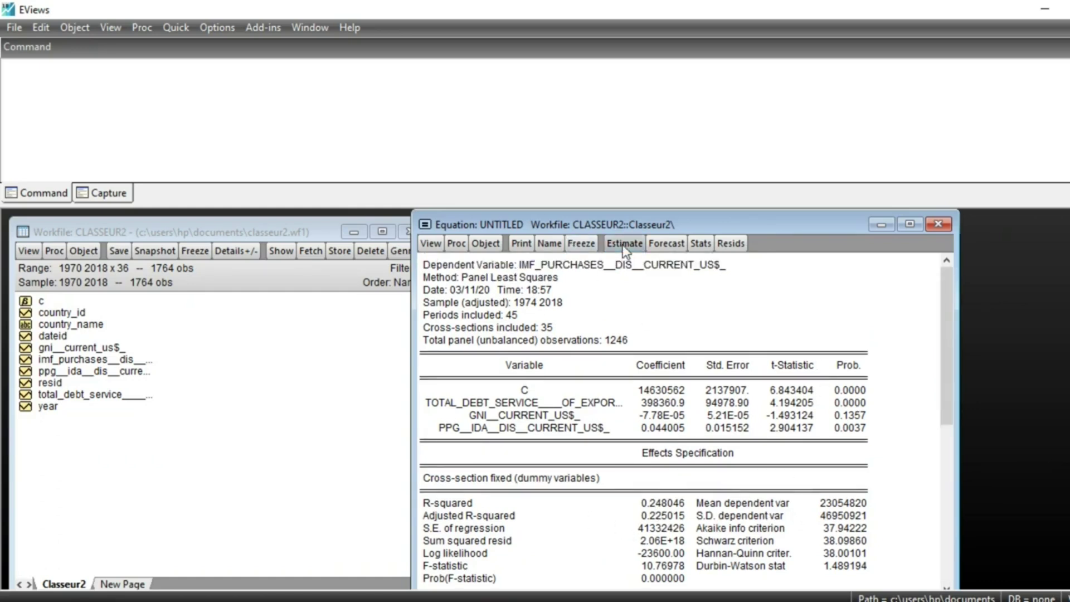
pyautogui.click(584, 278)
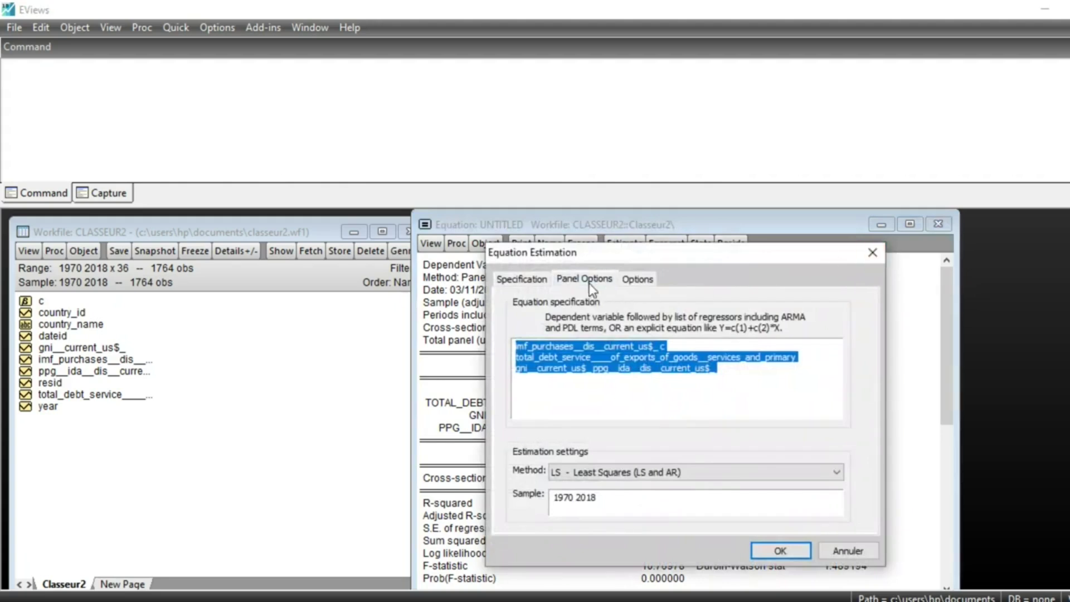
pyautogui.click(681, 321)
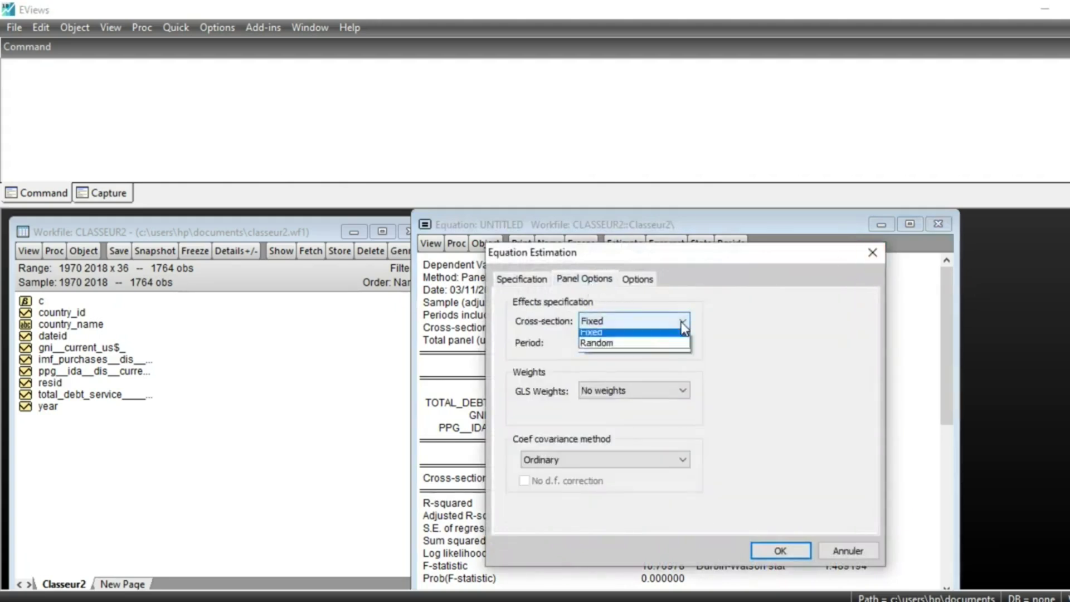
pyautogui.click(609, 354)
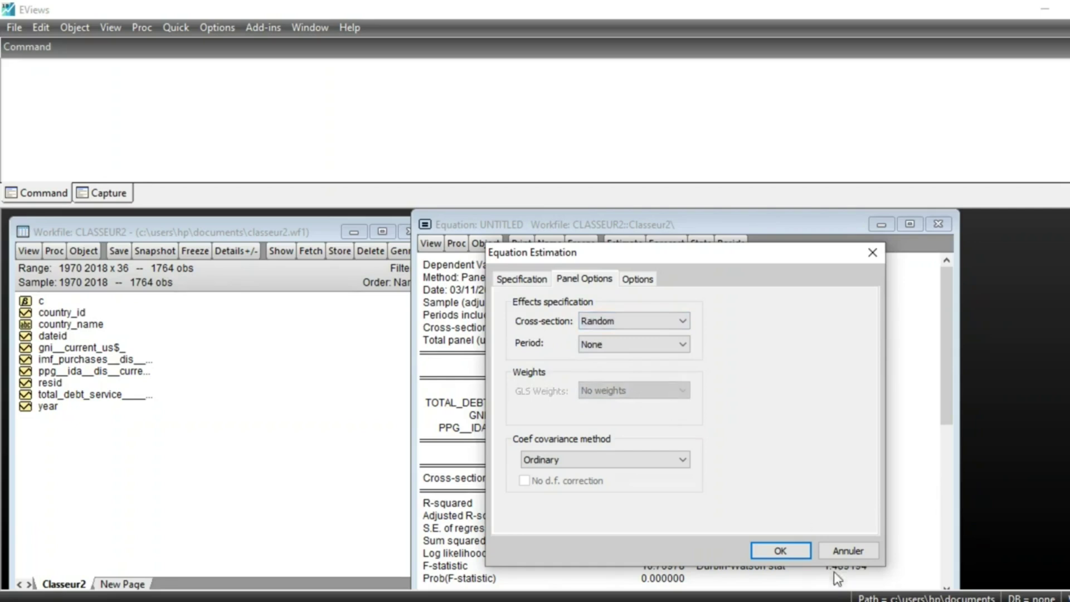
pyautogui.click(780, 551)
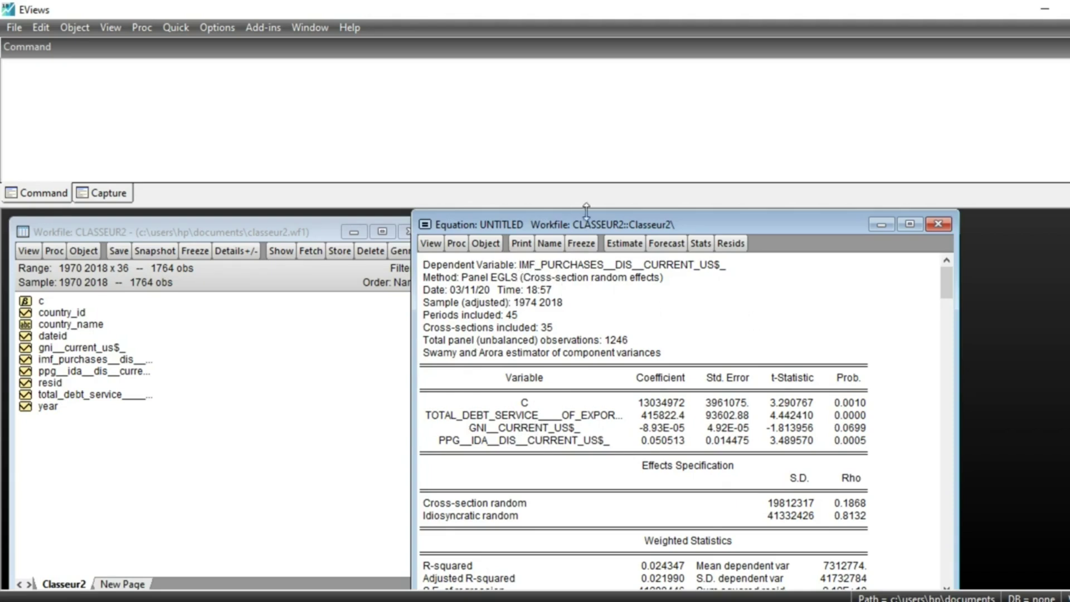
# Step: Shift the equation window closer to the workfile list and run the Histogram - Normality Test on the random-effects residuals
pyautogui.moveTo(591, 229); pyautogui.dragTo(459, 225)
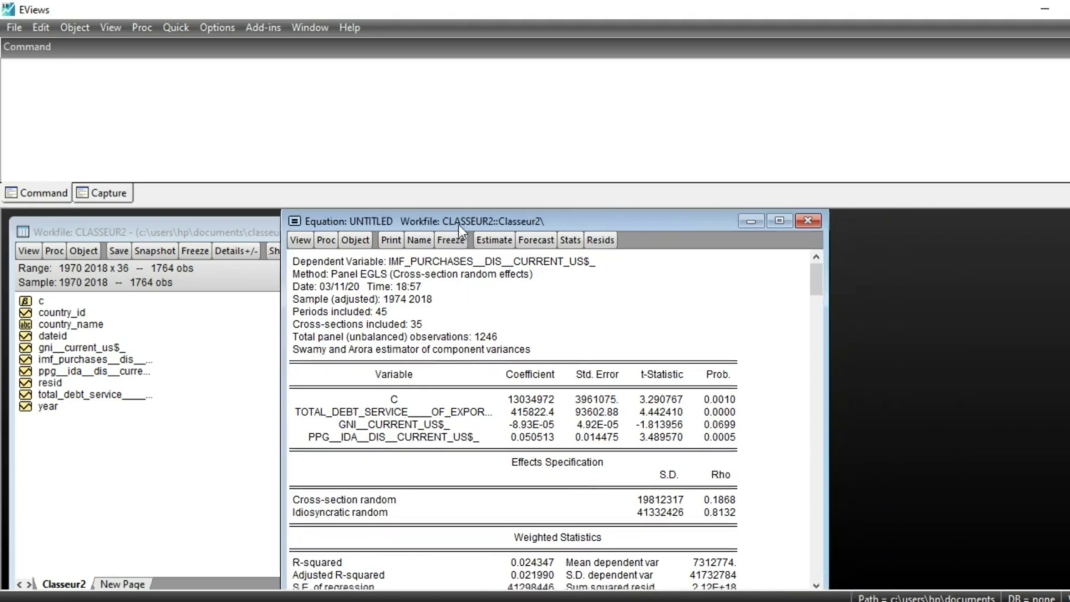
pyautogui.click(302, 240)
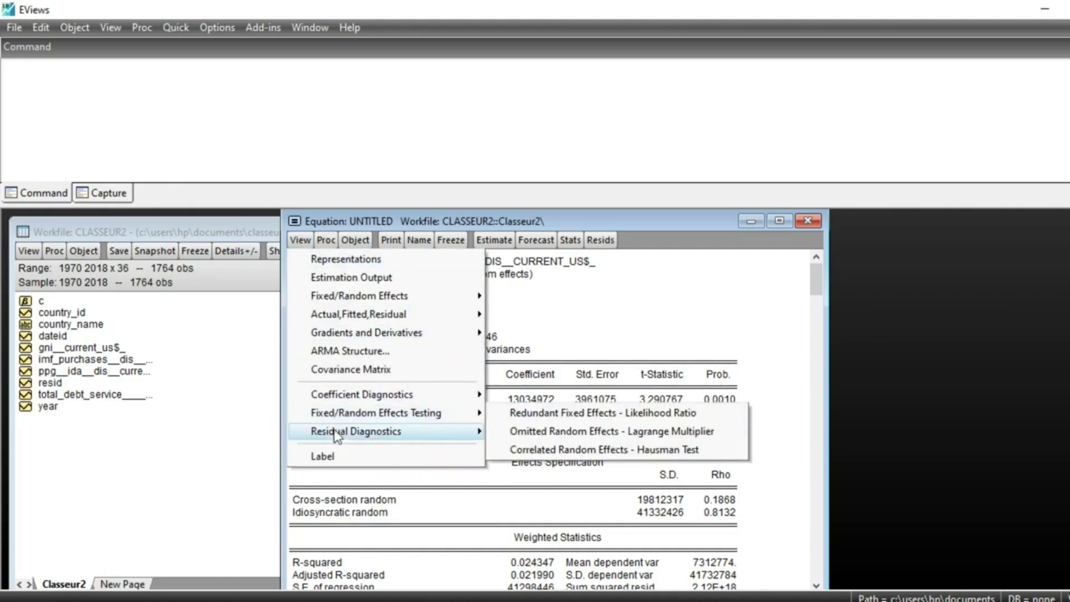
pyautogui.moveTo(376, 433)
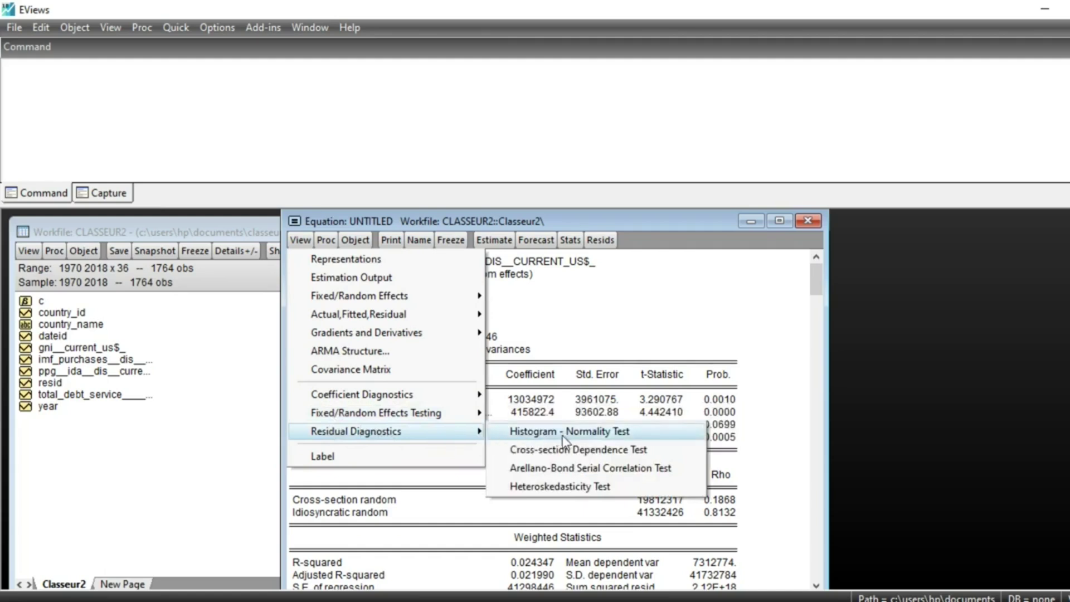
pyautogui.click(613, 440)
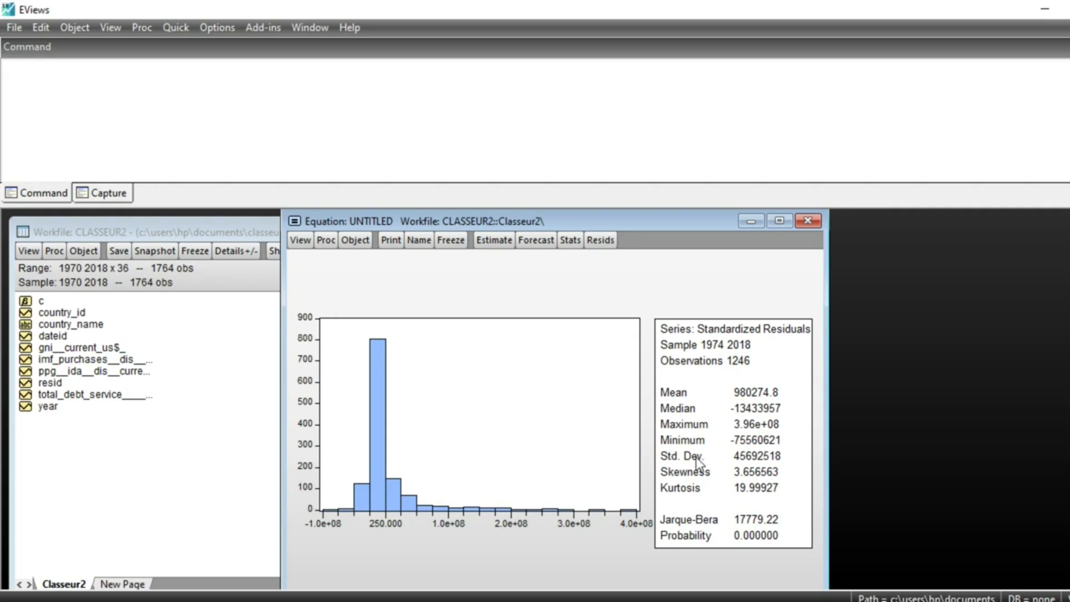
# Step: Run the Cross-section Dependence Test on the residuals of the random-effects equation
pyautogui.click(301, 244)
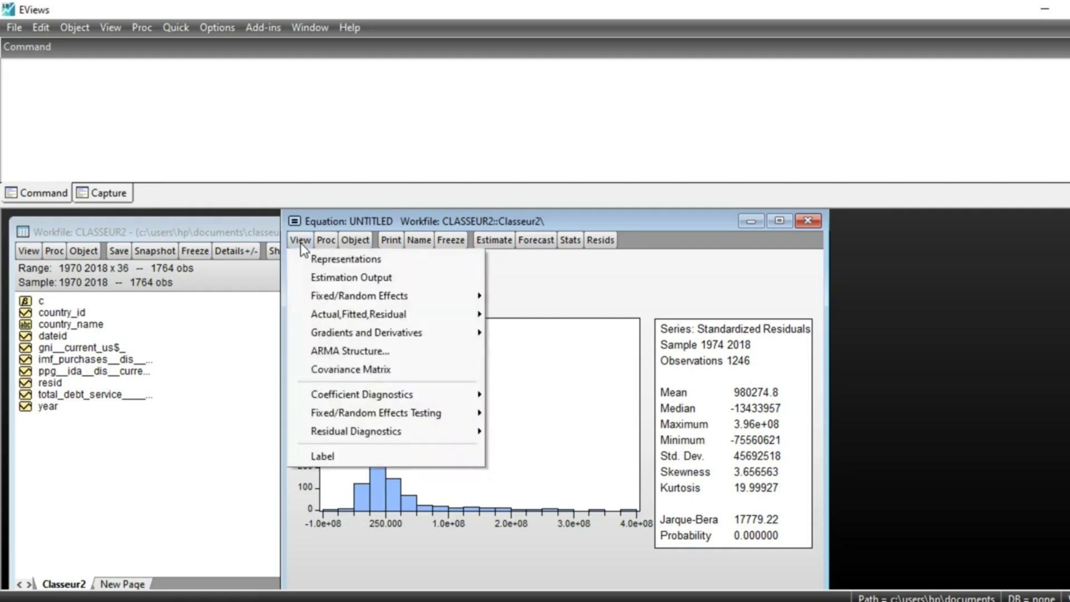
pyautogui.click(300, 243)
pyautogui.click(300, 243)
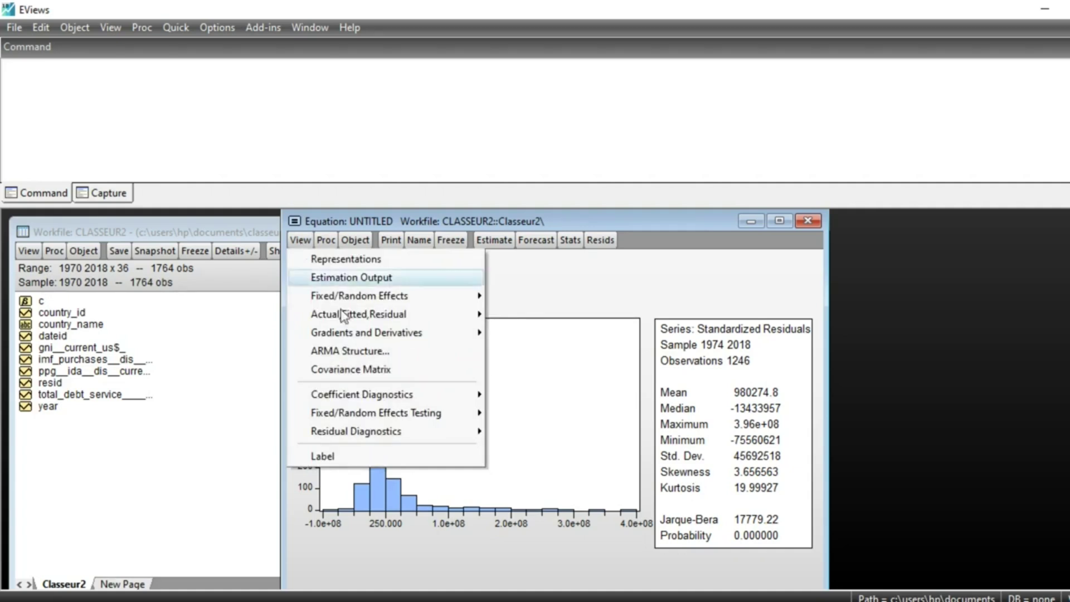
pyautogui.moveTo(377, 435)
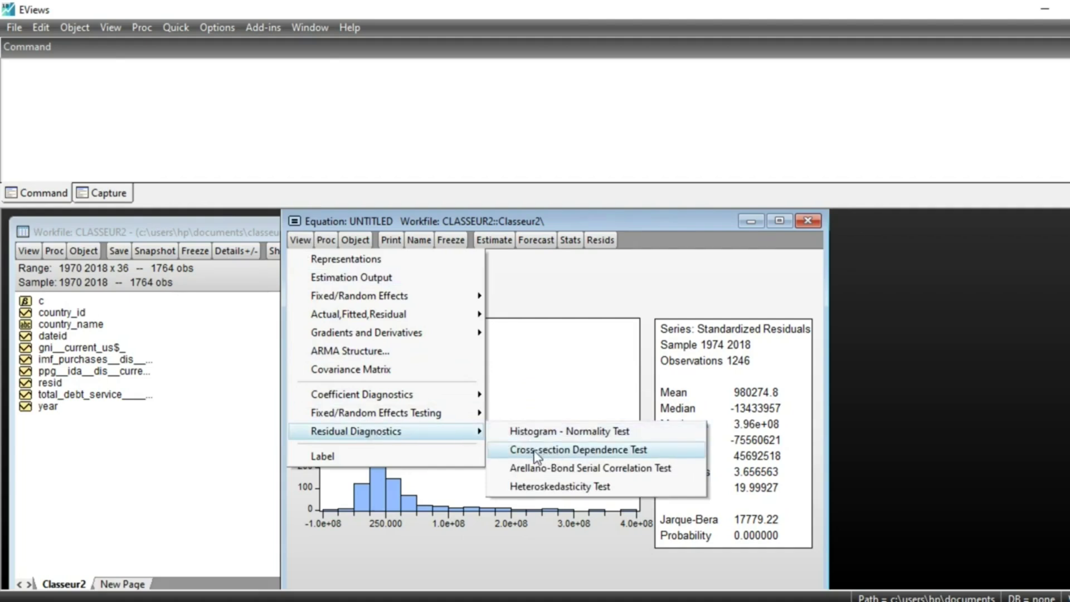
pyautogui.click(596, 452)
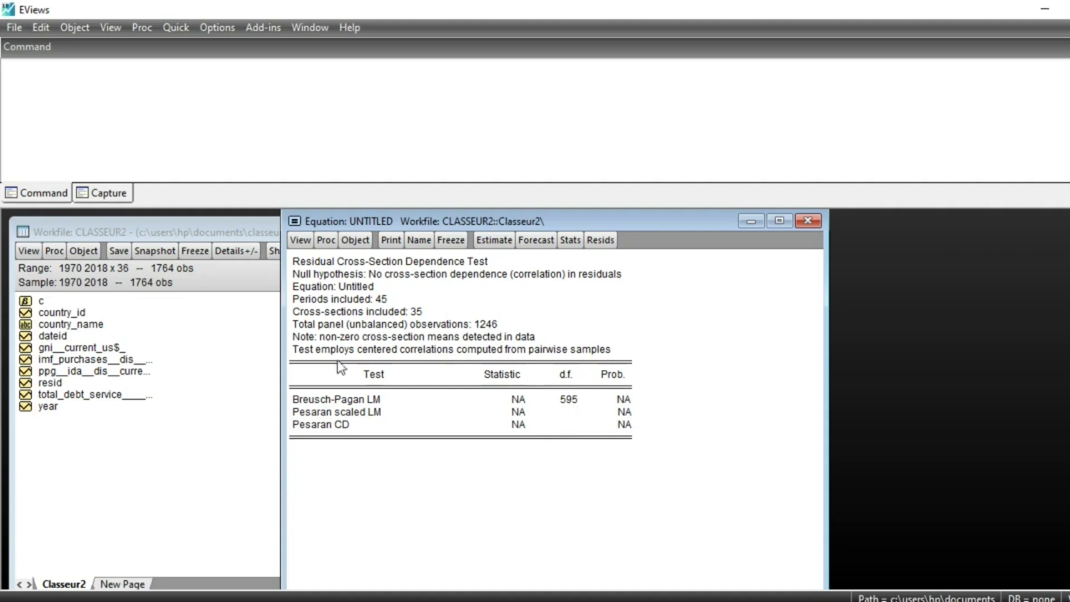
pyautogui.click(301, 240)
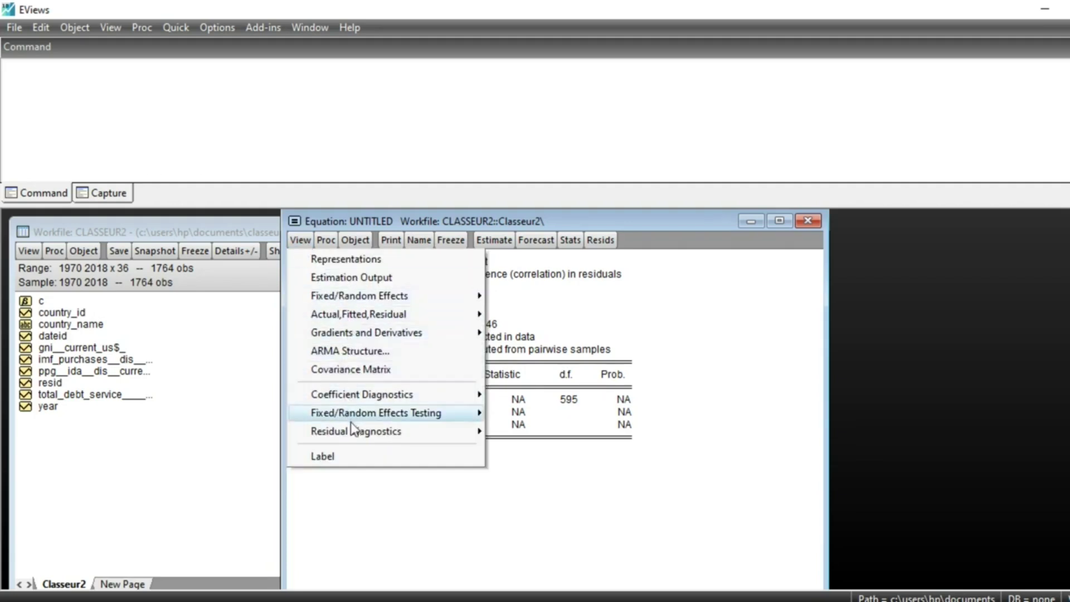
pyautogui.moveTo(352, 432)
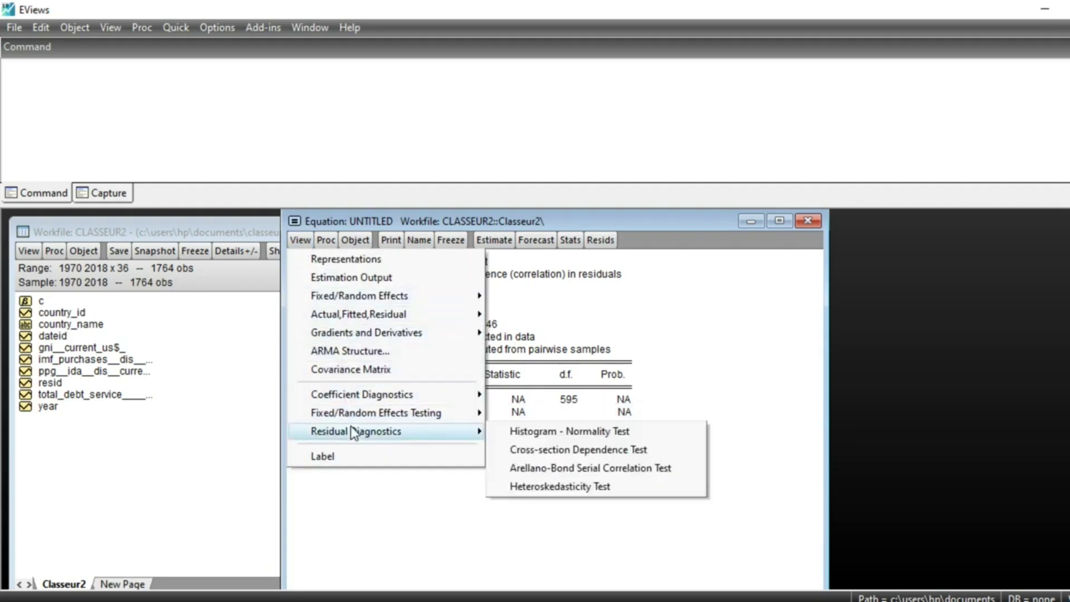
pyautogui.click(218, 7)
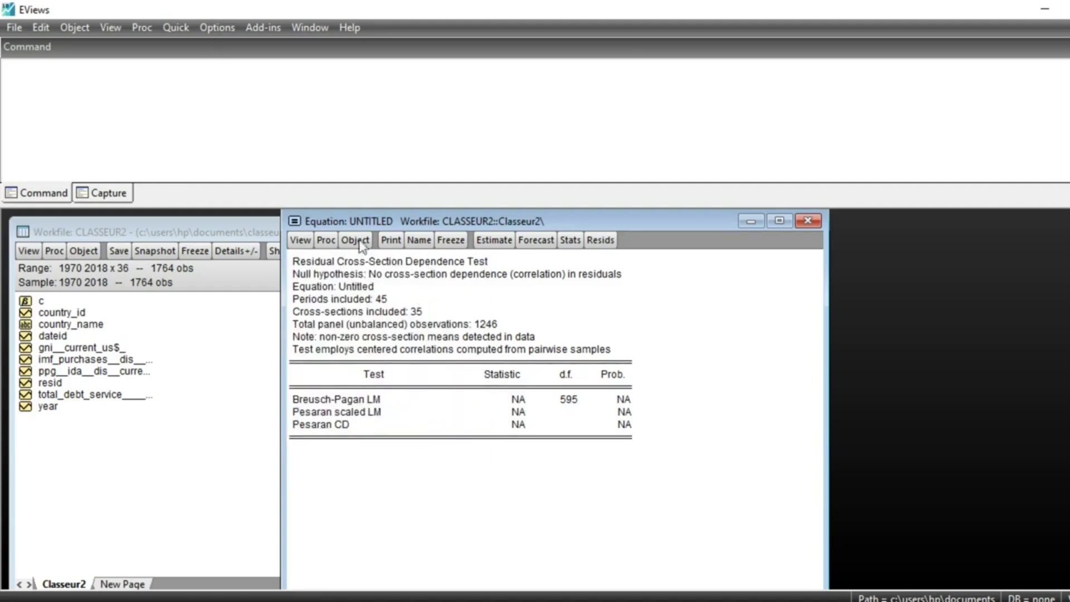